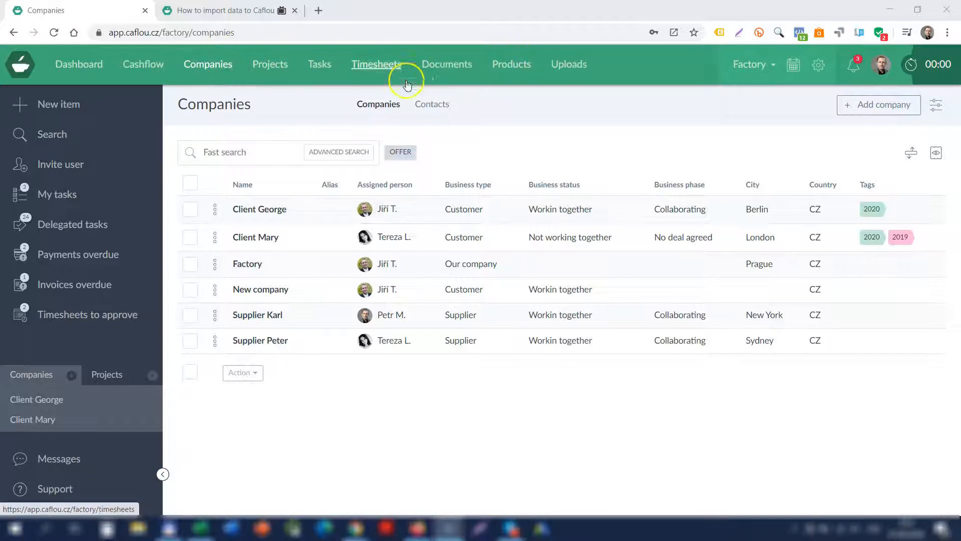
# - Open the companies import dialog to check the required file format, and close it without importing
pyautogui.click(911, 150)
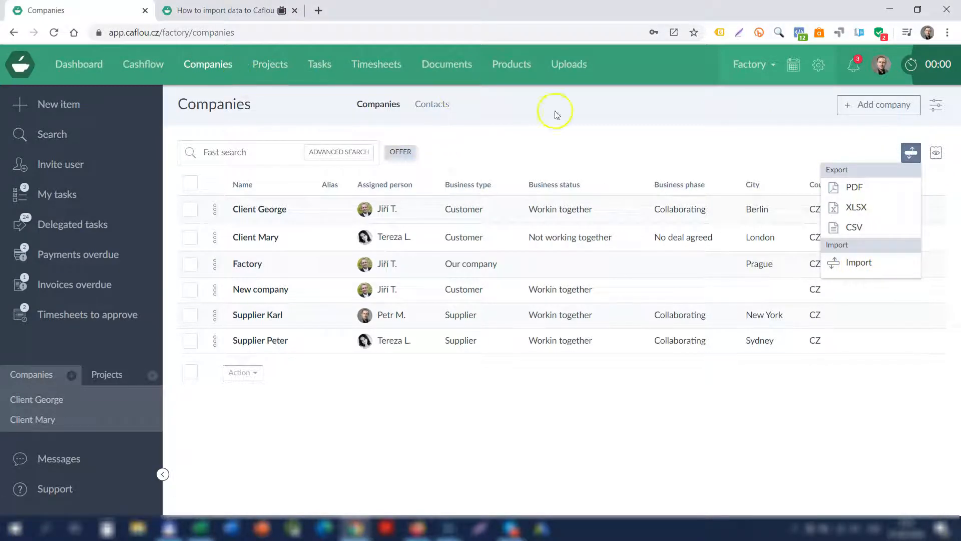
pyautogui.click(852, 262)
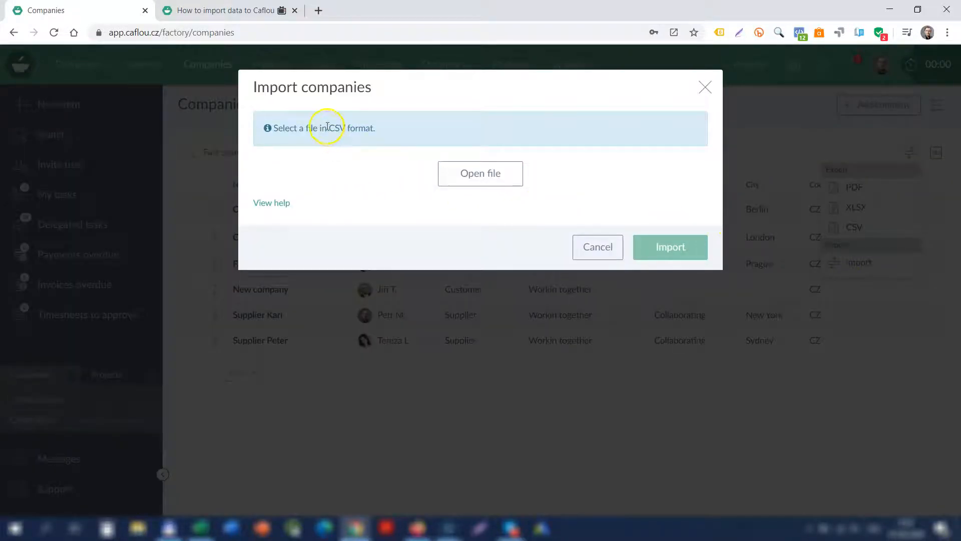
pyautogui.click(705, 89)
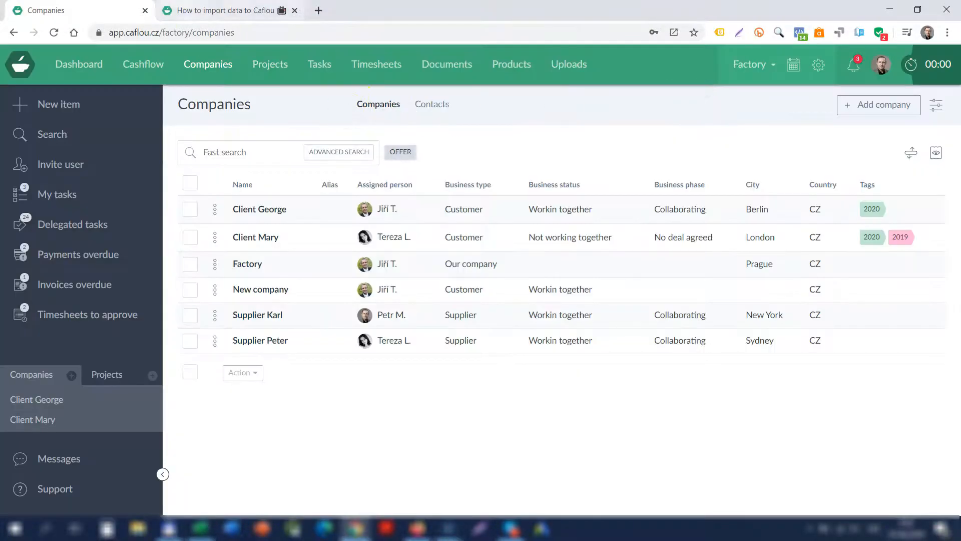
# - Review the manual CSV import instructions and import file templates in the "How to import data to Caflou" article
pyautogui.click(226, 10)
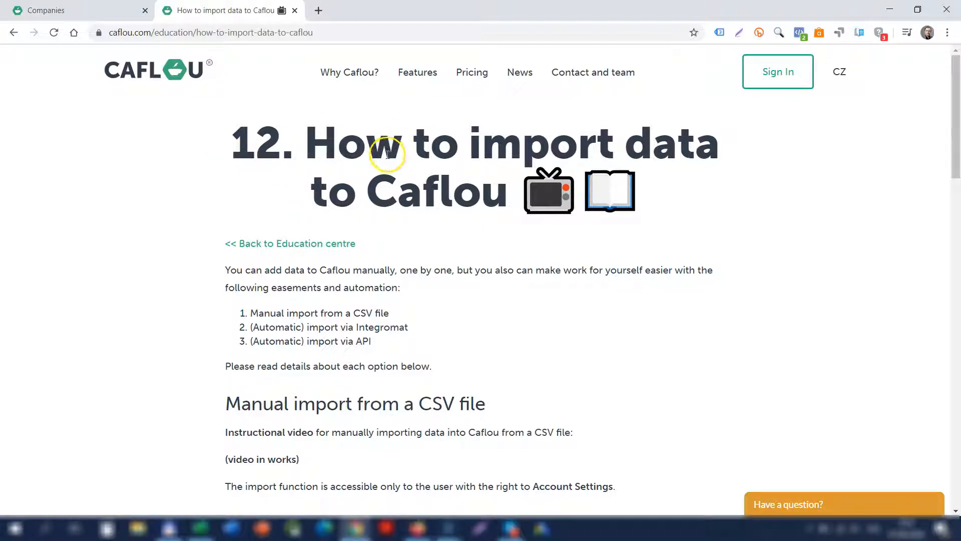
pyautogui.scroll(-4, 332, 192)
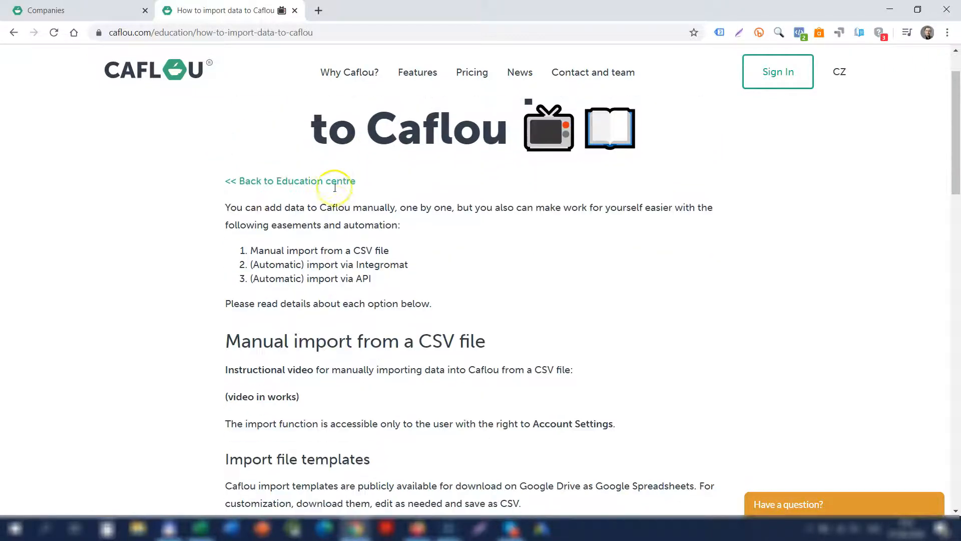
pyautogui.scroll(-1, 332, 196)
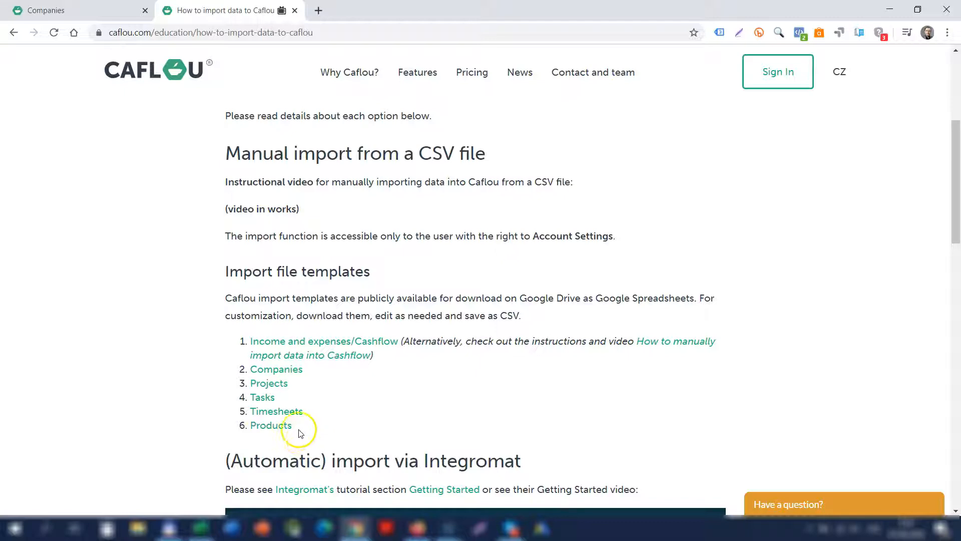
# - Return to the Companies page, open the companies import dialog and show its help
pyautogui.hotkey('ctrl', 'shift', 'Tab')
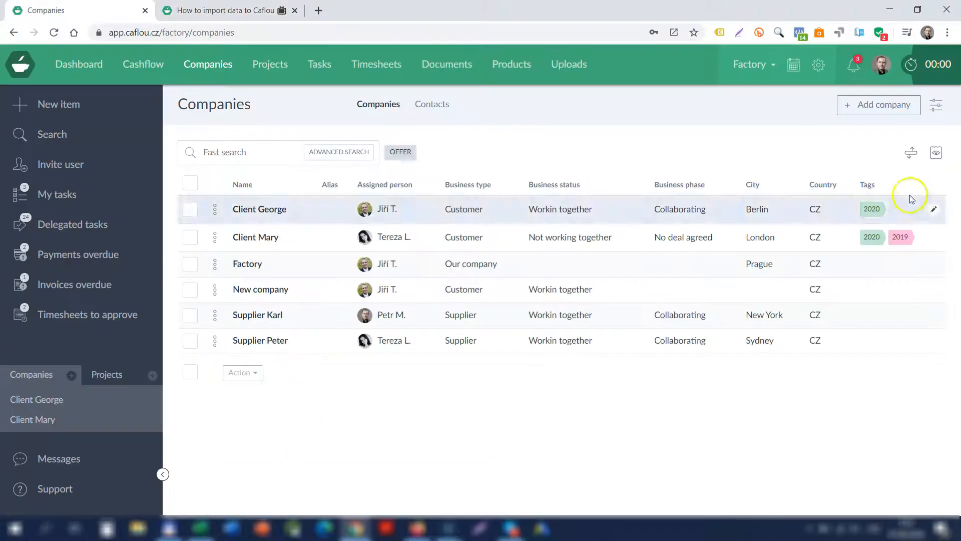
pyautogui.click(911, 153)
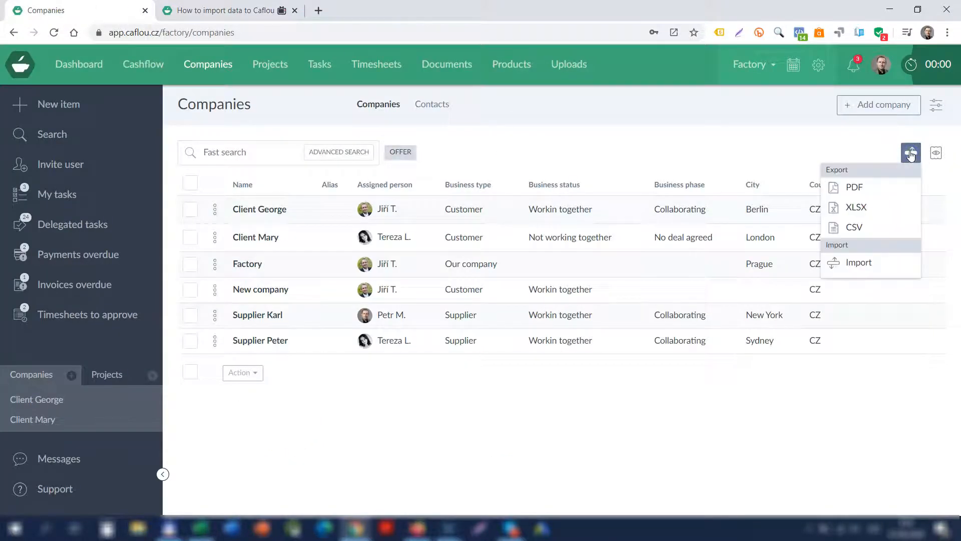
pyautogui.click(857, 262)
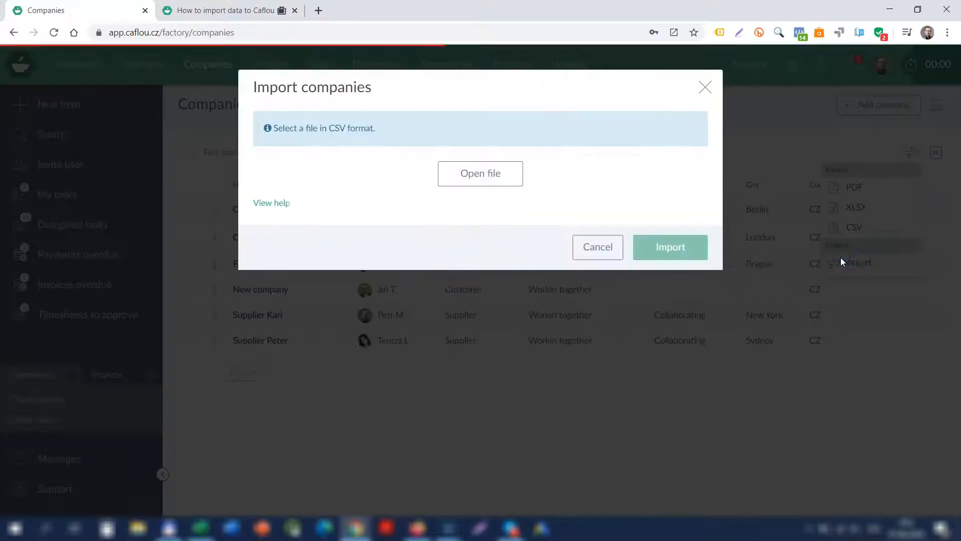
pyautogui.click(261, 204)
# - Examine the list of attributes that can be imported for companies, and close the import dialog
pyautogui.scroll(-3, 316, 280)
pyautogui.scroll(2, 316, 310)
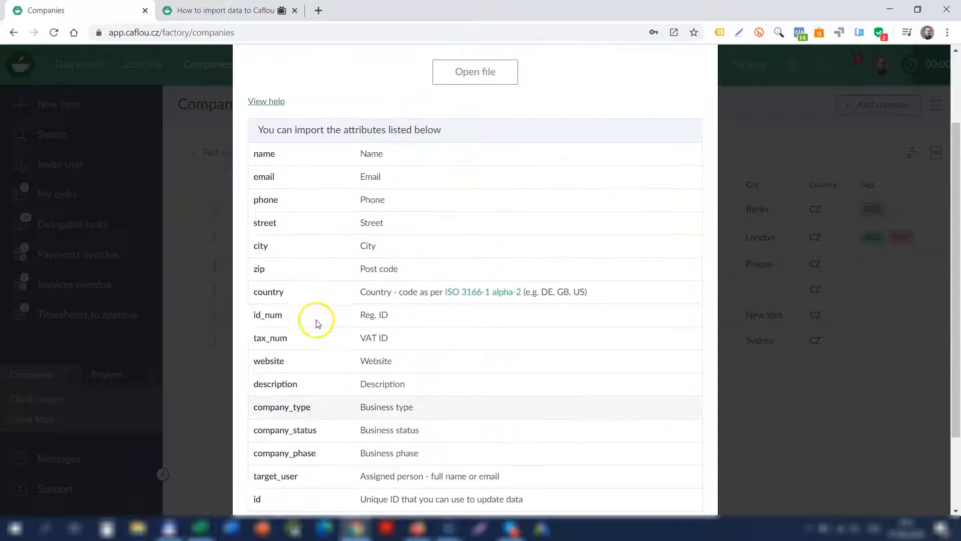
pyautogui.scroll(1, 317, 323)
pyautogui.scroll(1, 420, 251)
pyautogui.scroll(-1, 410, 250)
pyautogui.scroll(-2, 411, 254)
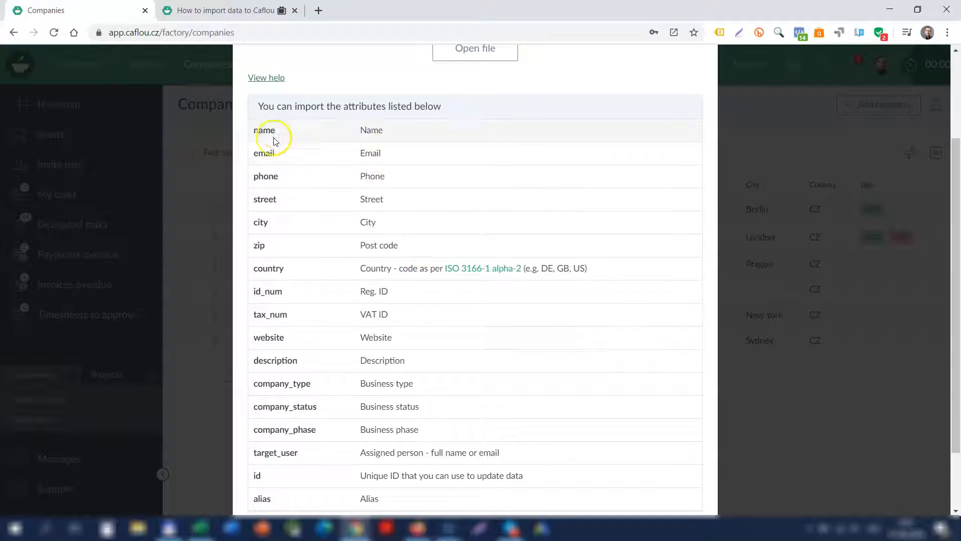
pyautogui.scroll(-2, 321, 240)
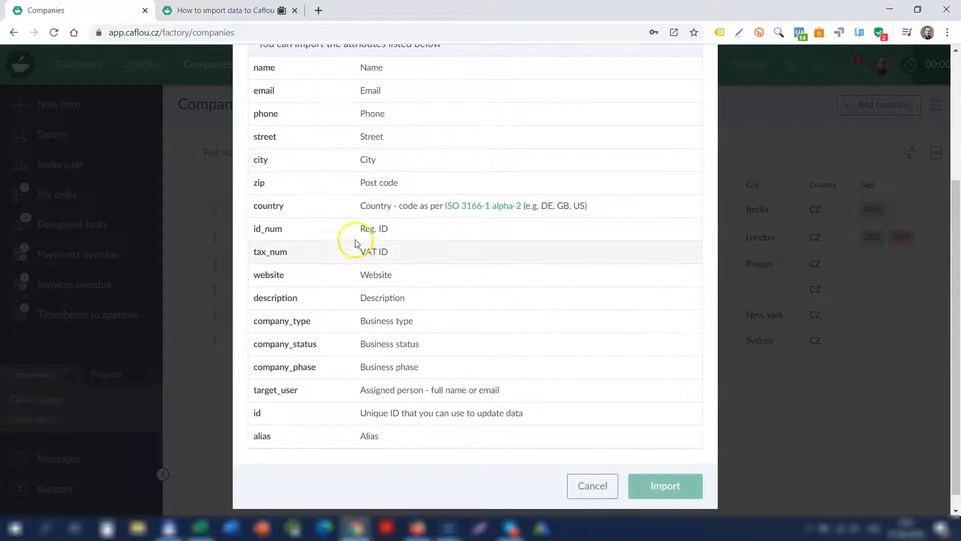
pyautogui.scroll(2, 365, 275)
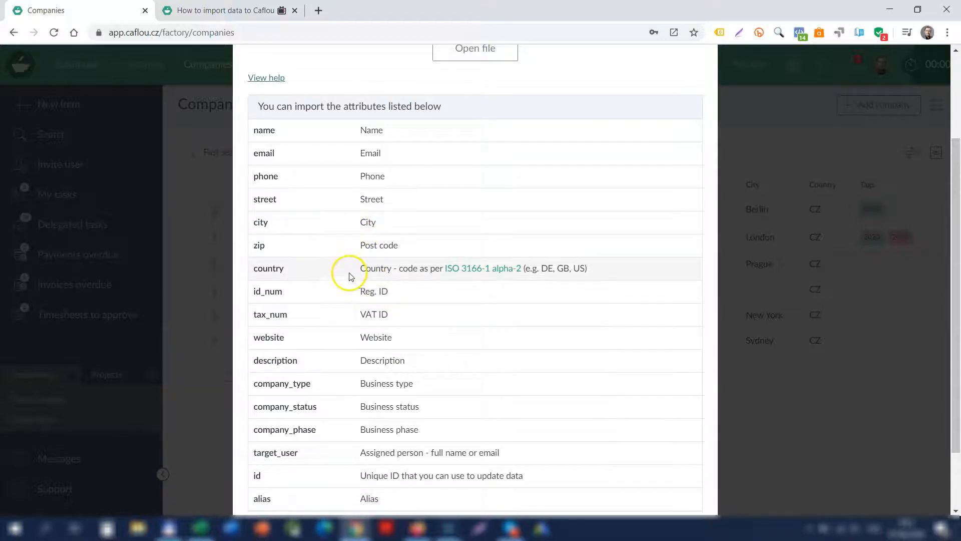
pyautogui.scroll(-2, 353, 275)
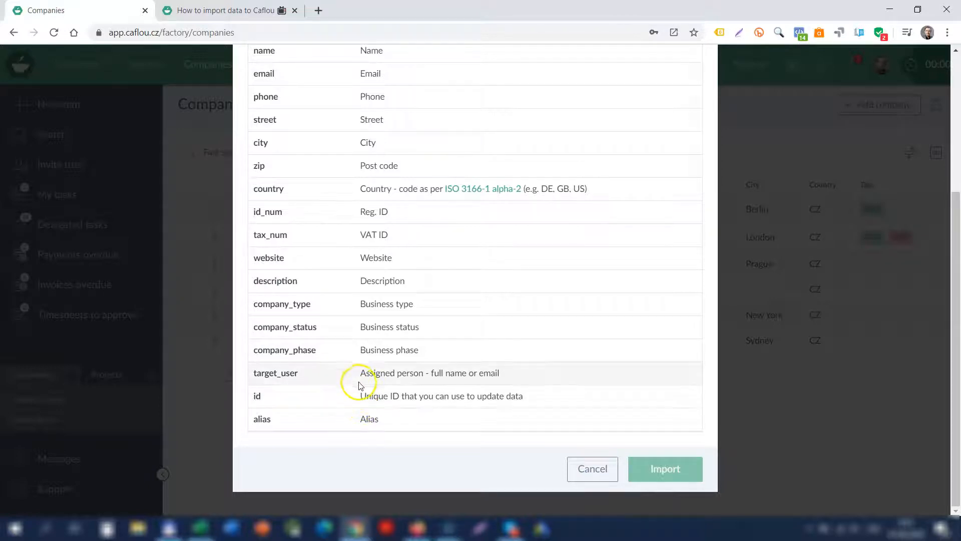
pyautogui.scroll(2, 361, 372)
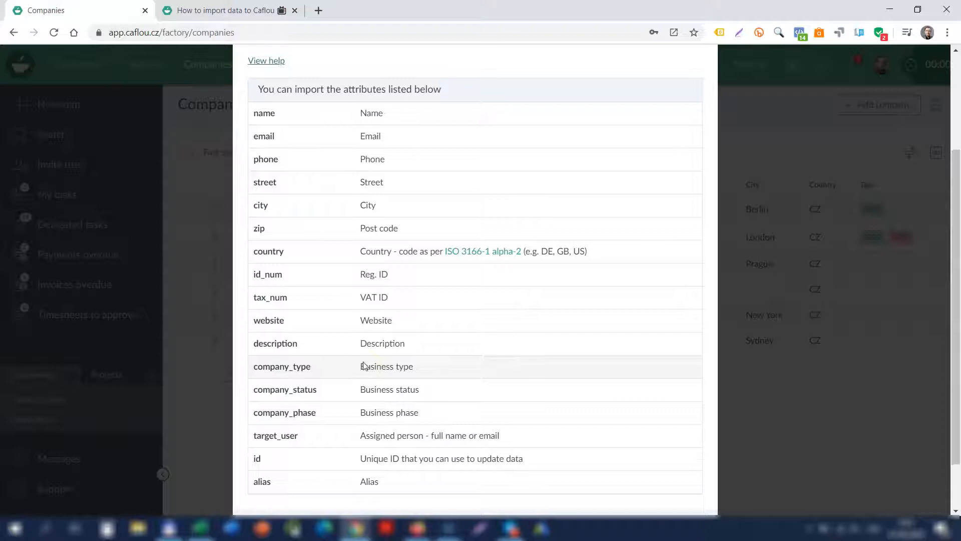
pyautogui.scroll(-2, 364, 366)
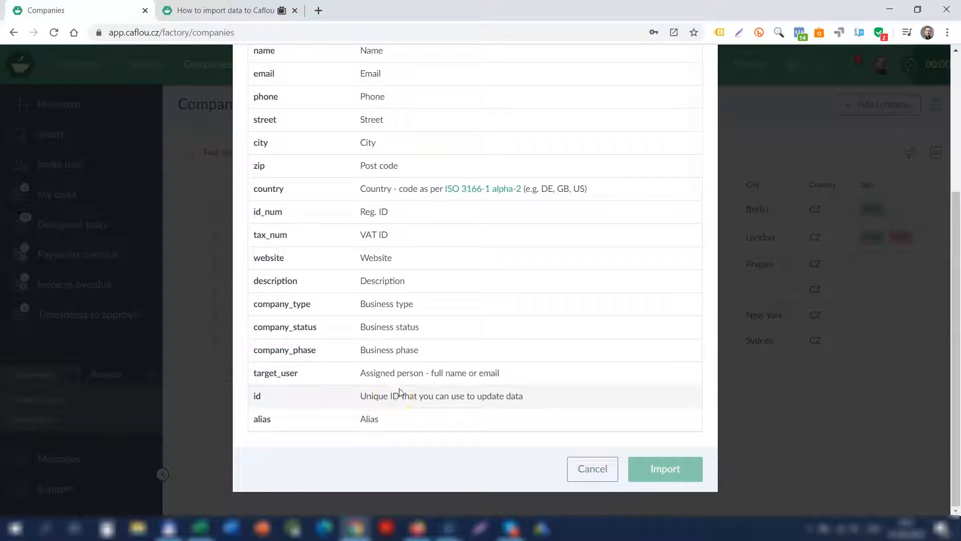
pyautogui.scroll(2, 401, 391)
pyautogui.scroll(2, 400, 390)
pyautogui.scroll(-2, 340, 451)
pyautogui.scroll(5, 437, 369)
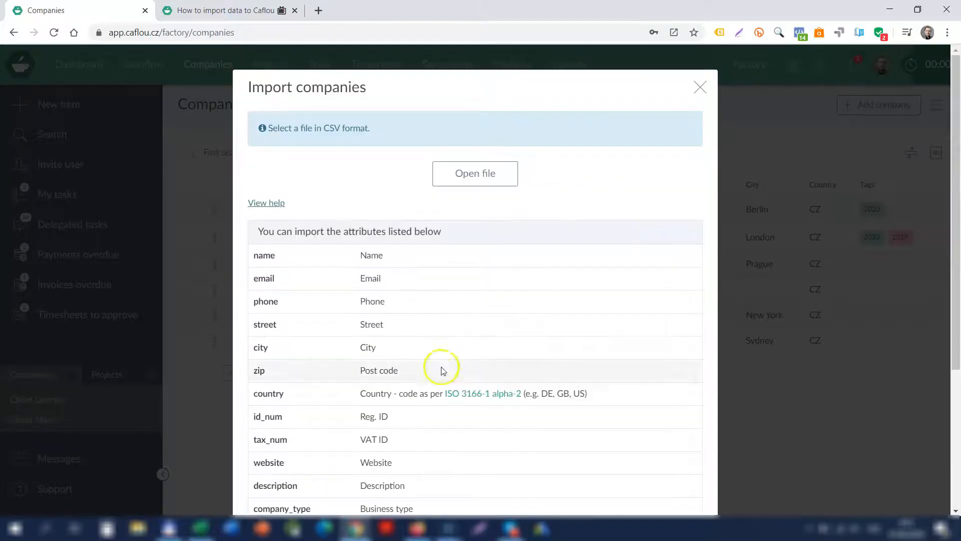
pyautogui.click(698, 88)
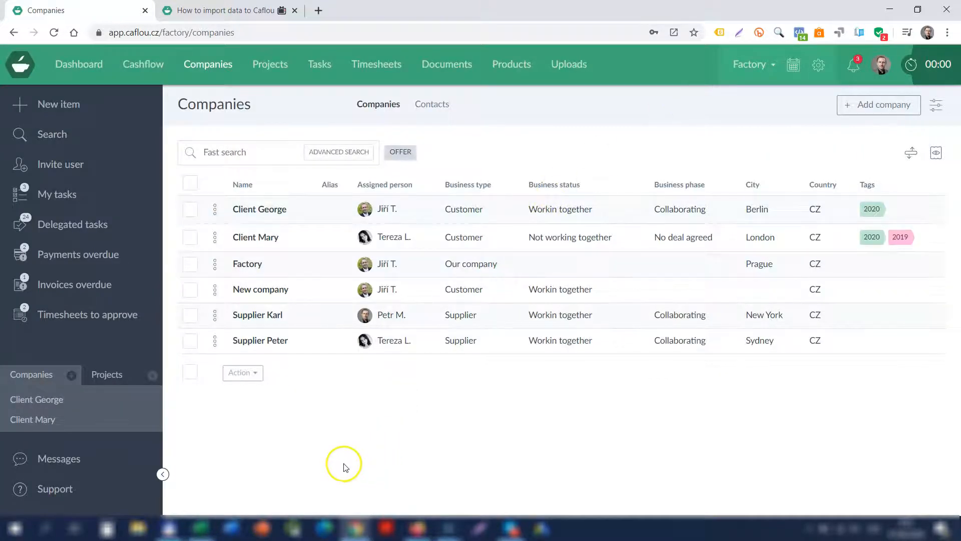
# - Switch to the companies sheet in Excel and inspect the CSV file type options for saving it, without saving
pyautogui.click(200, 529)
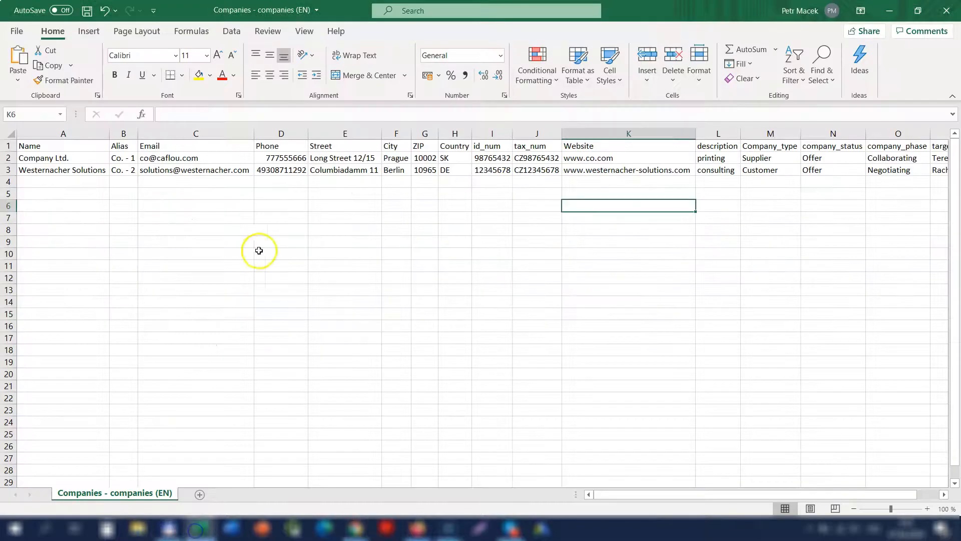
pyautogui.click(243, 229)
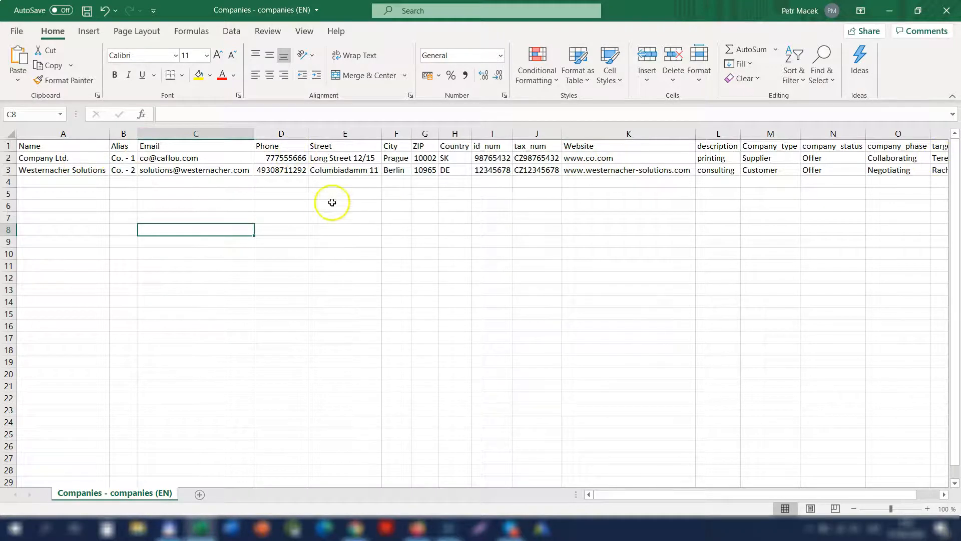
pyautogui.click(16, 35)
pyautogui.click(39, 197)
pyautogui.click(370, 108)
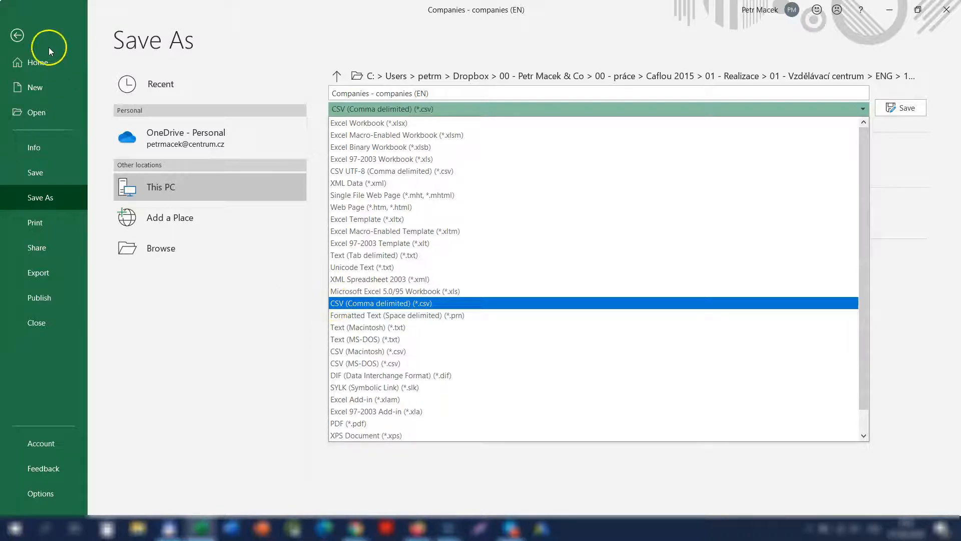
pyautogui.click(20, 38)
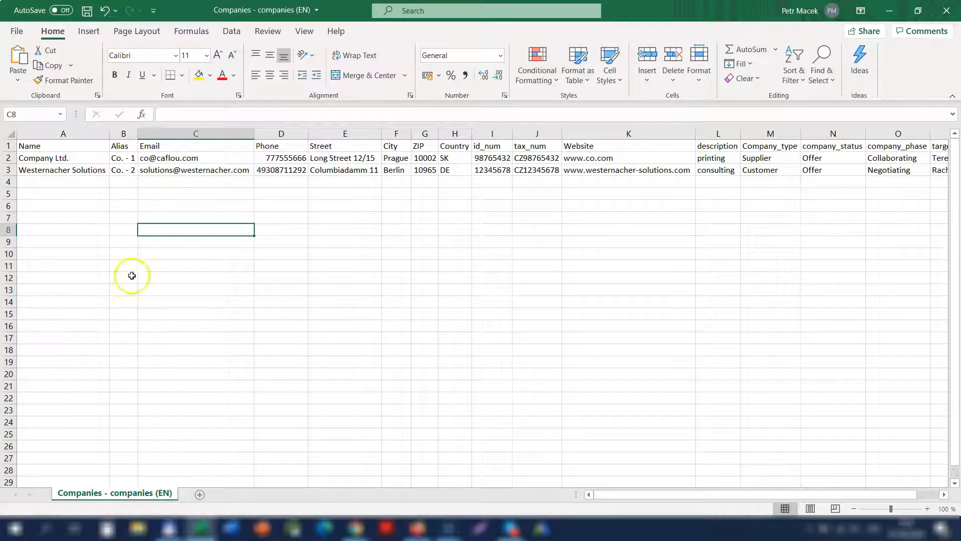
# - Switch back to Caflou in Chrome and load the file "Companies - companies (EN)" into the companies import dialog
pyautogui.moveTo(355, 529)
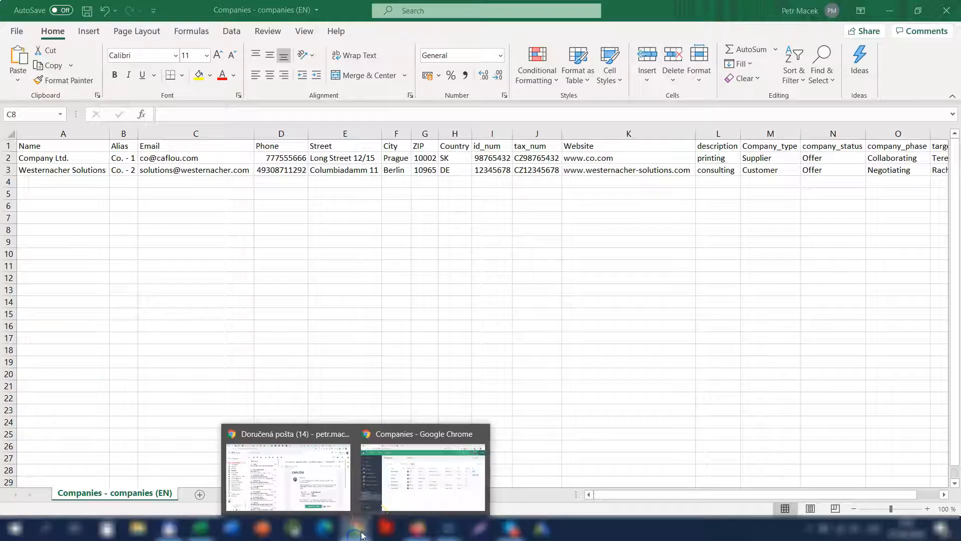
pyautogui.click(393, 503)
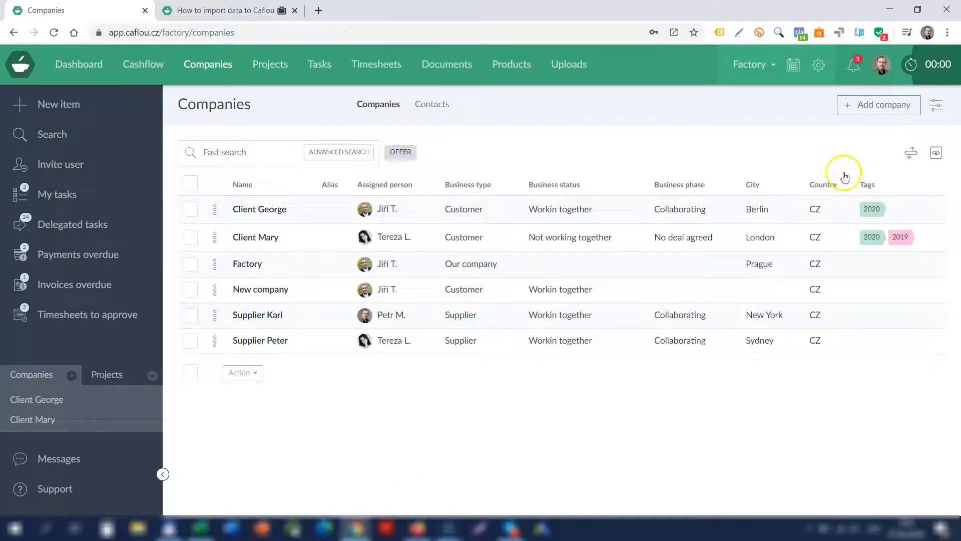
pyautogui.click(905, 156)
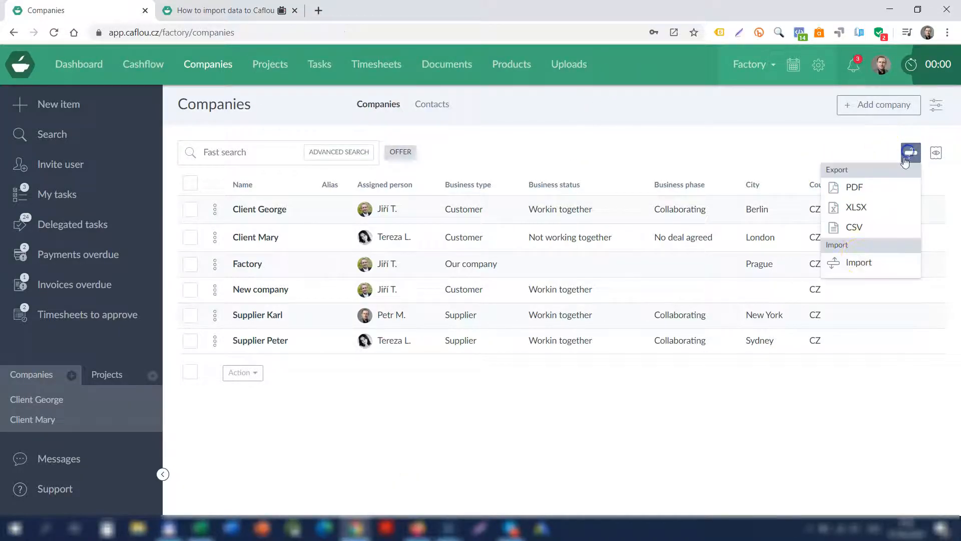
pyautogui.click(858, 262)
pyautogui.click(498, 172)
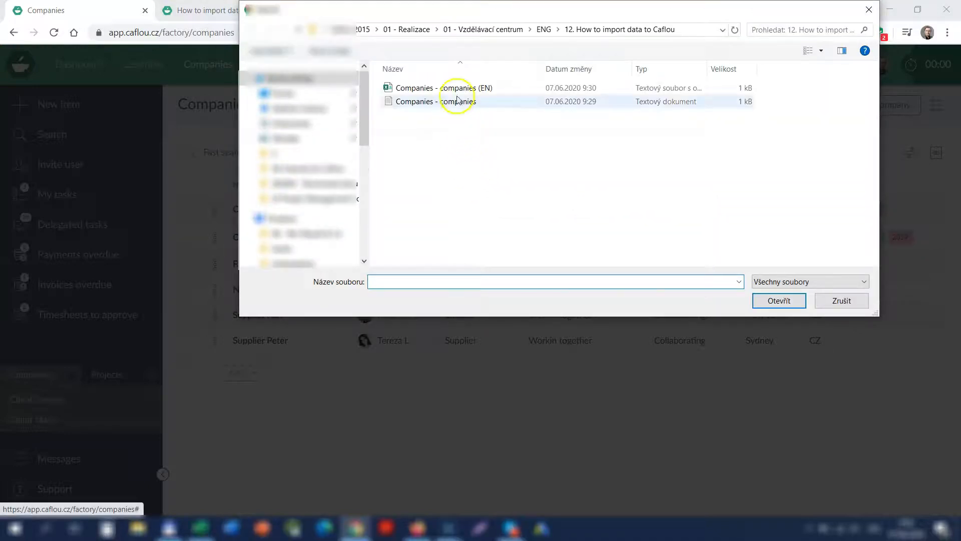
pyautogui.click(455, 88)
pyautogui.doubleClick(456, 88)
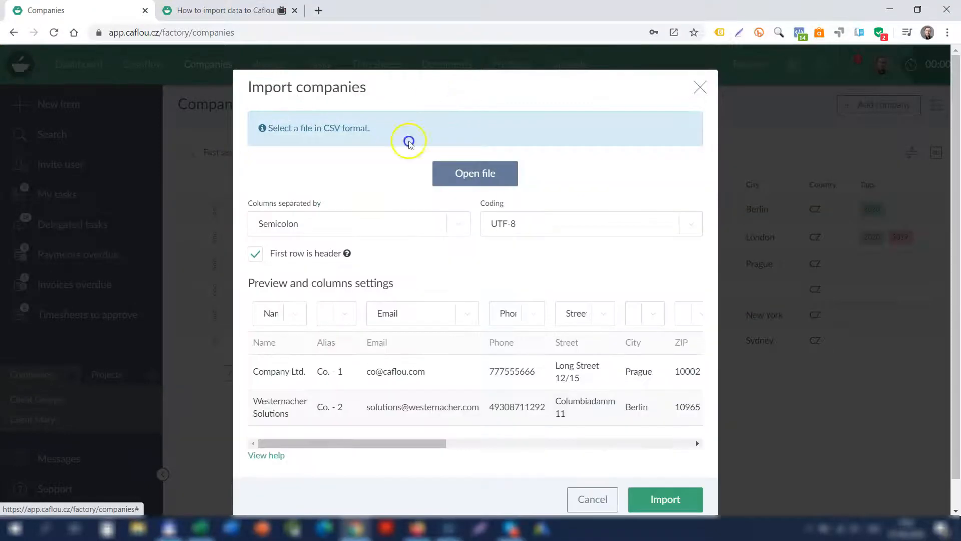
# - Examine the import preview and the attribute choices for mapping the Name column, leaving its mapping as Name
pyautogui.scroll(-1, 354, 281)
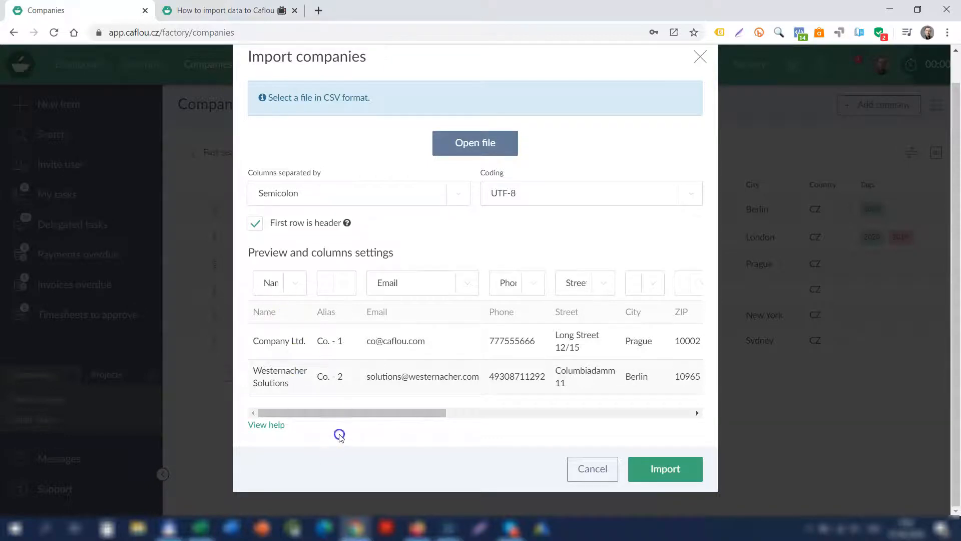
pyautogui.moveTo(350, 414); pyautogui.dragTo(267, 408)
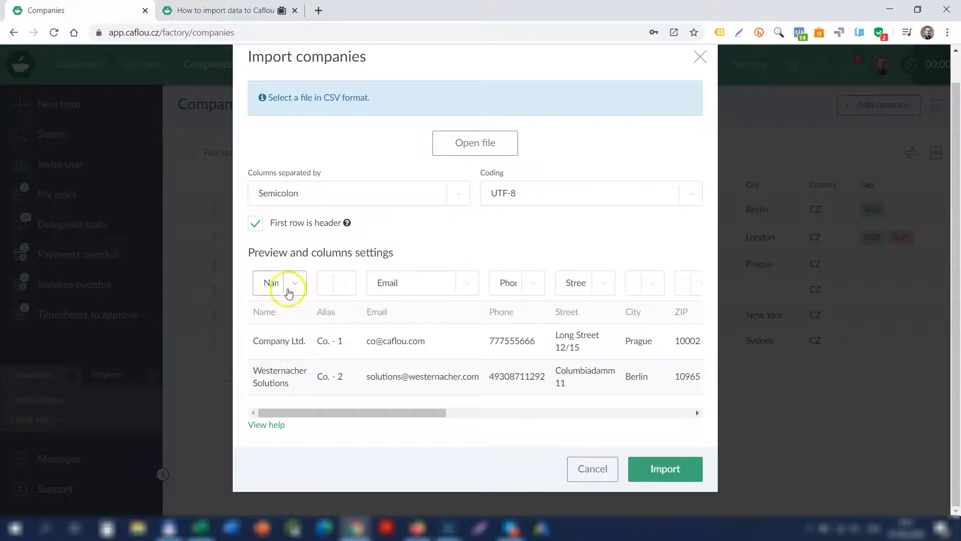
pyautogui.click(290, 282)
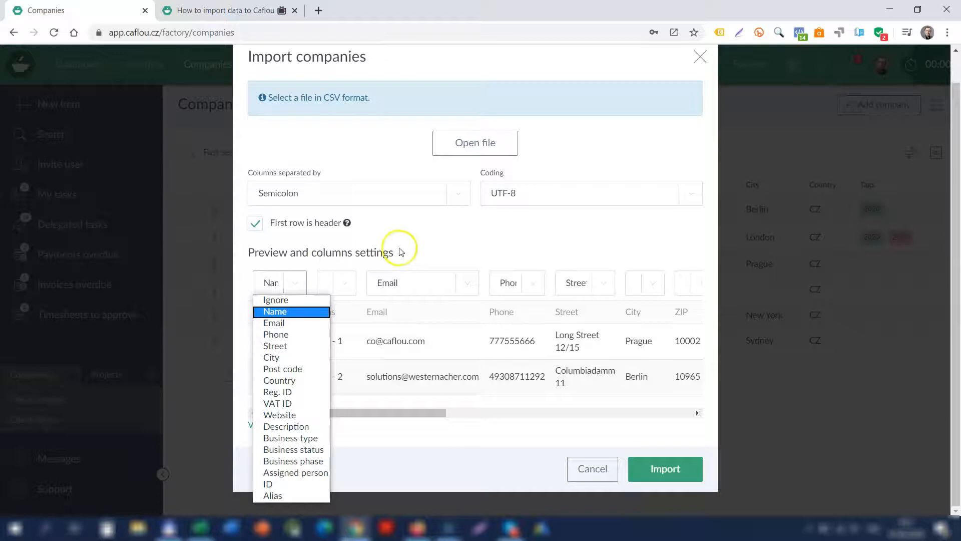
pyautogui.click(398, 340)
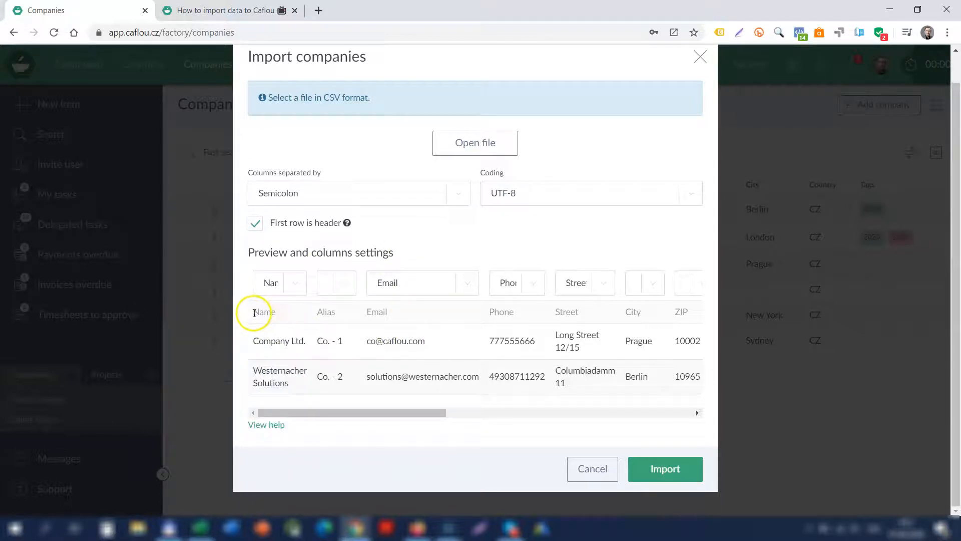
pyautogui.click(275, 314)
pyautogui.click(255, 315)
pyautogui.click(296, 285)
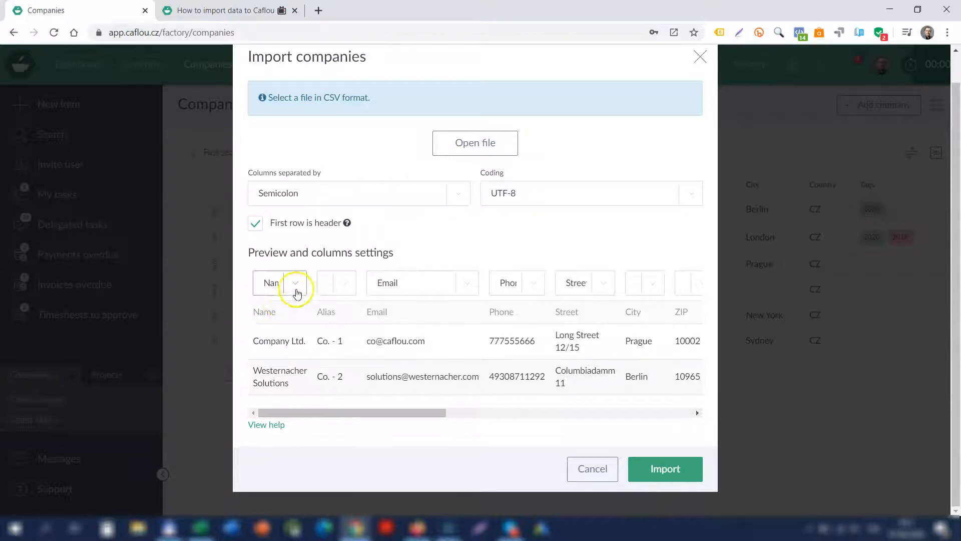
pyautogui.click(351, 325)
pyautogui.click(329, 339)
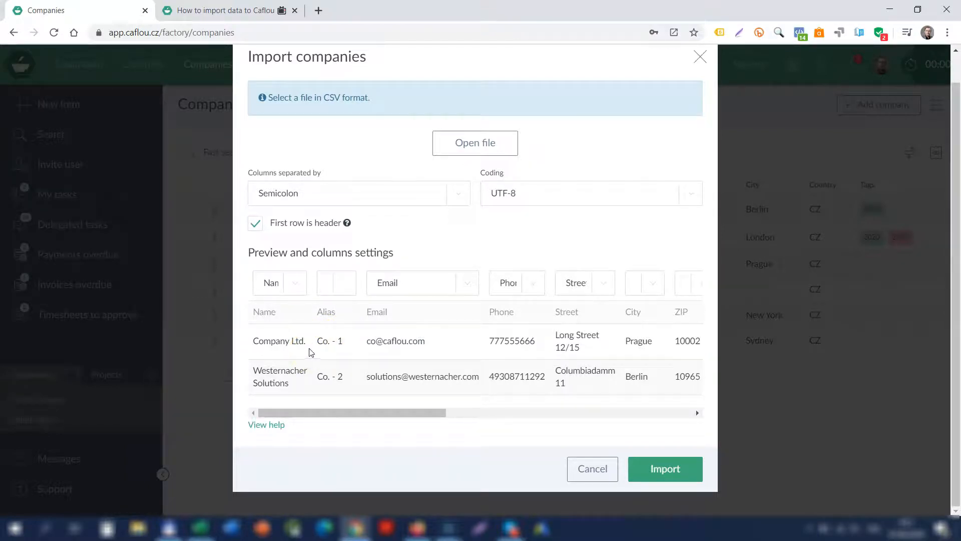
pyautogui.moveTo(253, 312); pyautogui.dragTo(276, 313)
pyautogui.click(294, 283)
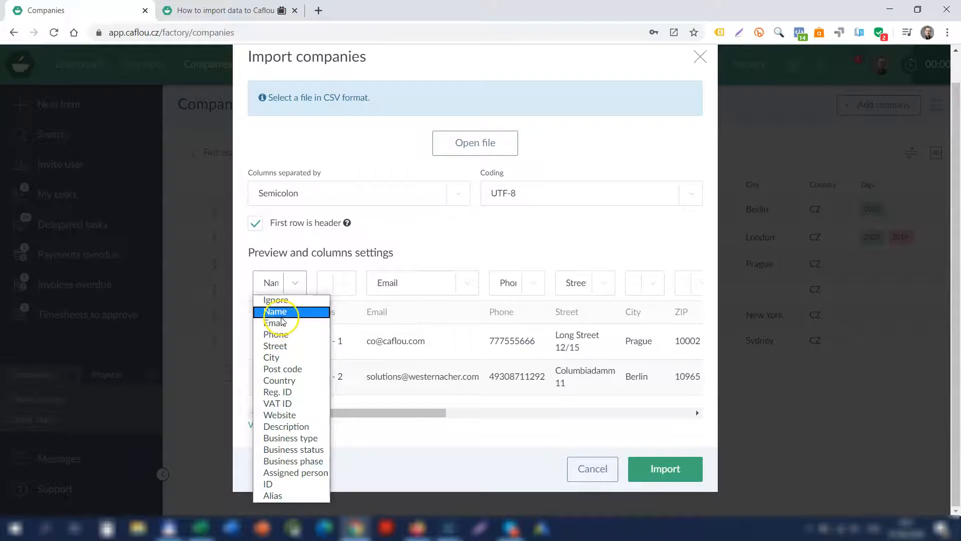
pyautogui.click(369, 337)
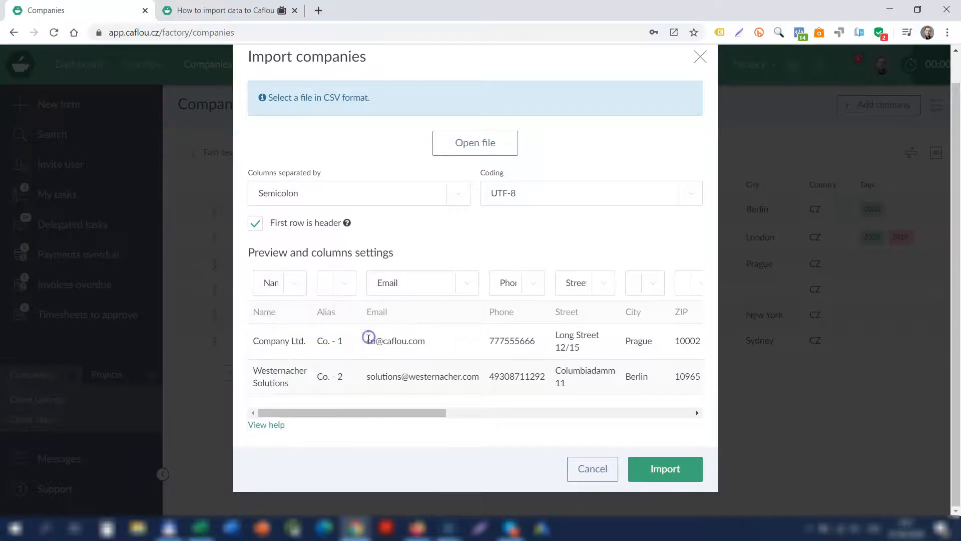
# - Examine the attribute choices for mapping the Email and Name columns, leaving both mappings as they are
pyautogui.click(469, 281)
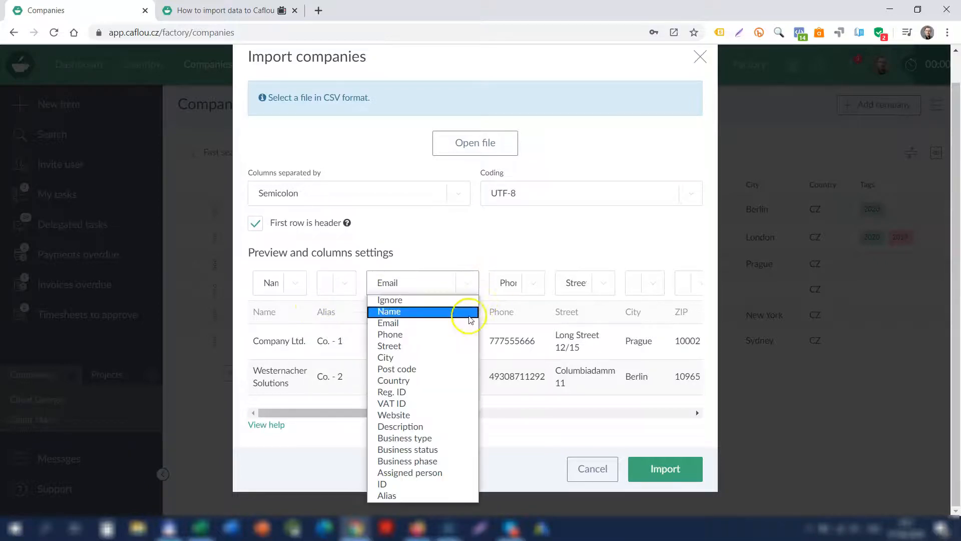
pyautogui.click(519, 366)
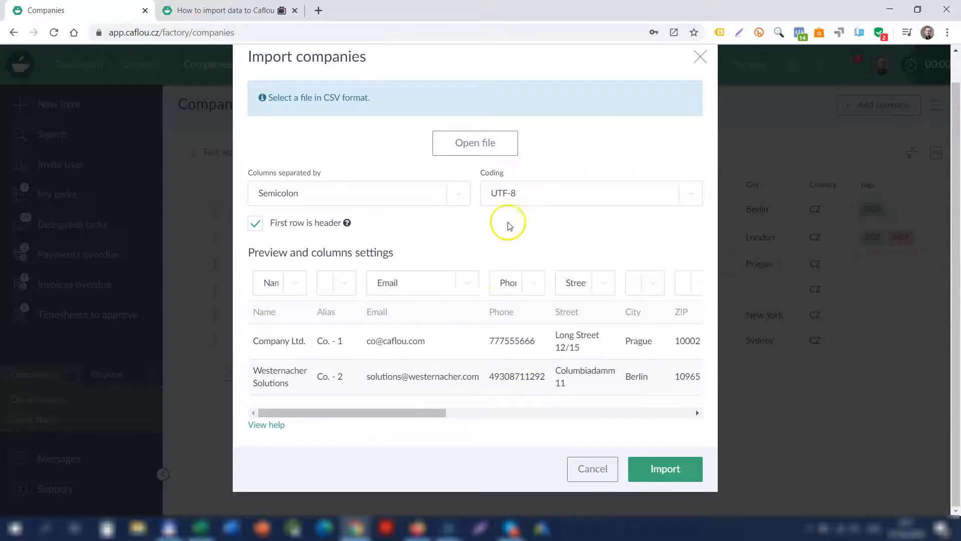
pyautogui.moveTo(390, 413); pyautogui.dragTo(318, 382)
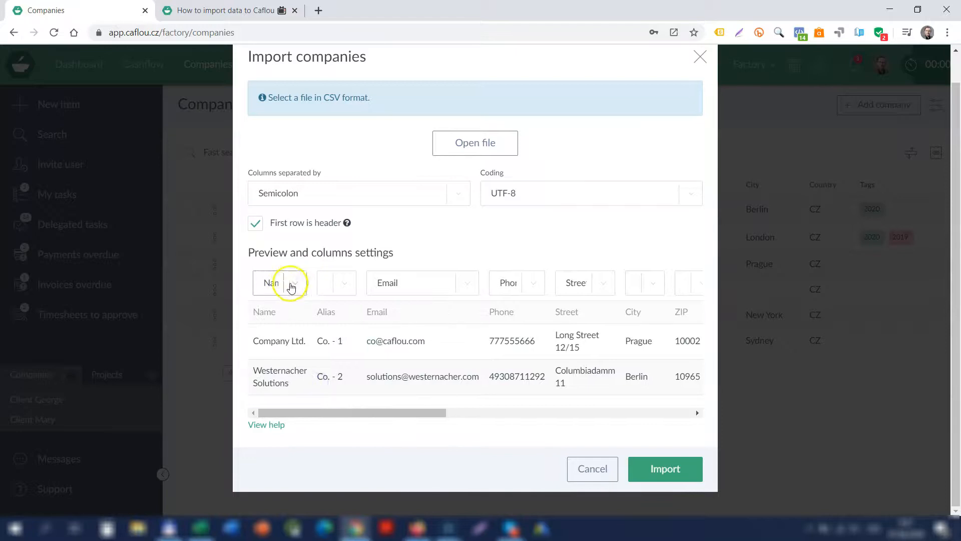
pyautogui.click(295, 286)
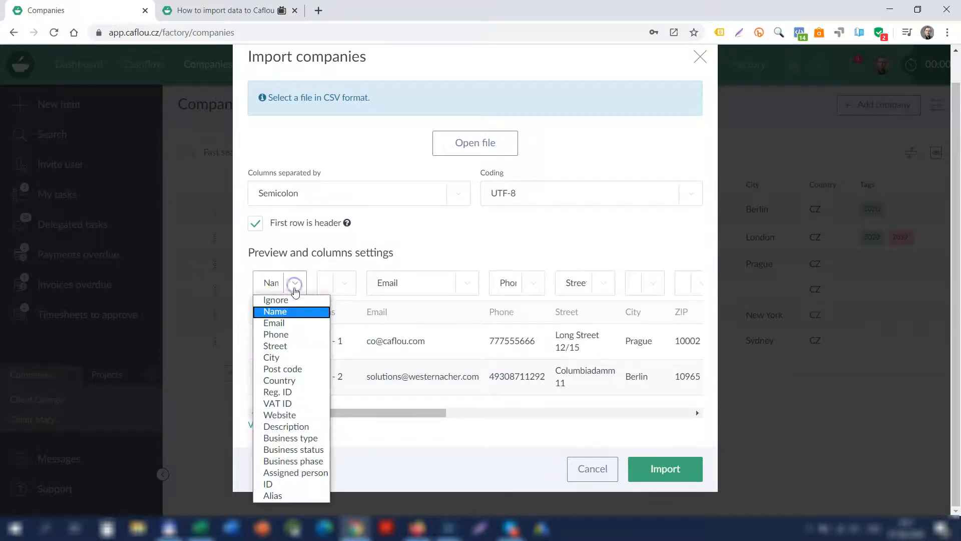
pyautogui.click(358, 336)
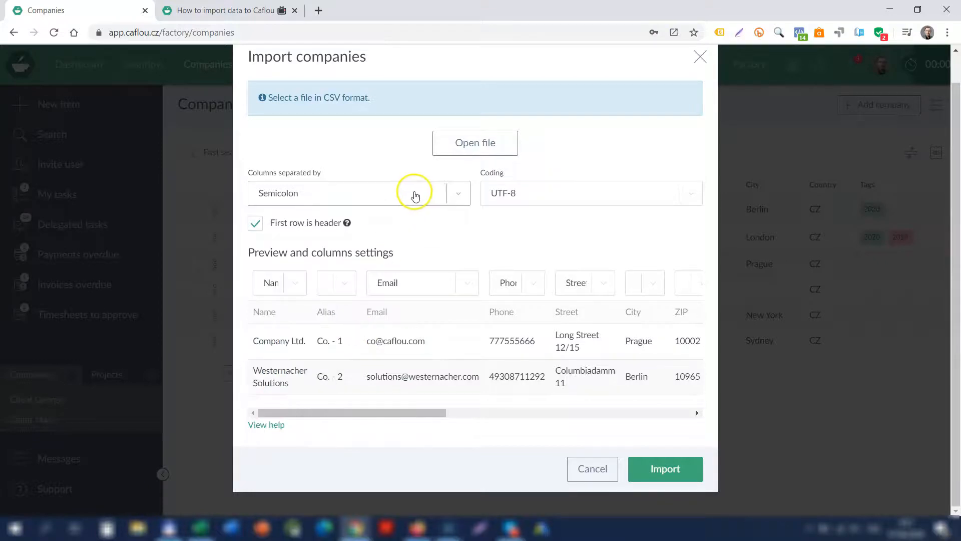
# - Inspect the column separator choices for the import, keeping Semicolon as the separator and UTF-8 as the coding
pyautogui.click(398, 195)
pyautogui.click(398, 194)
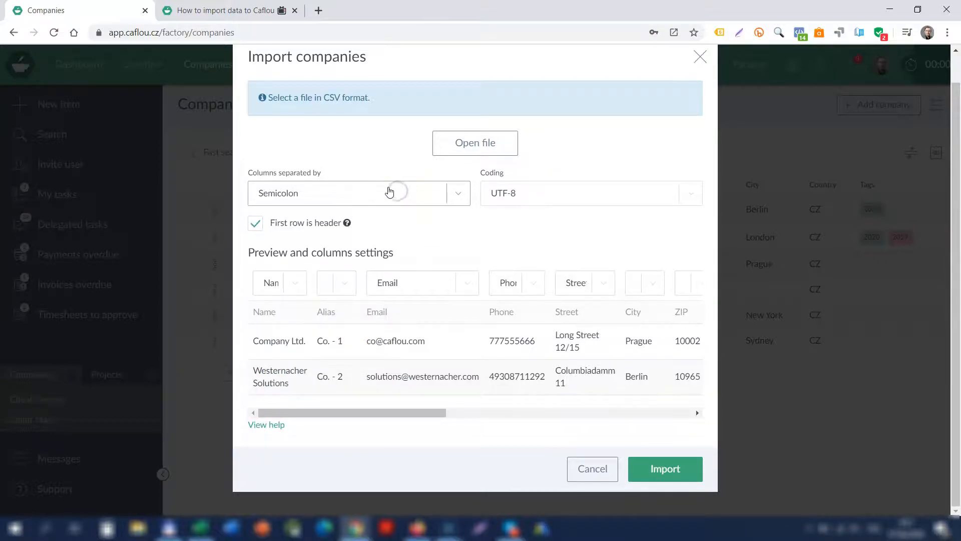
pyautogui.click(389, 192)
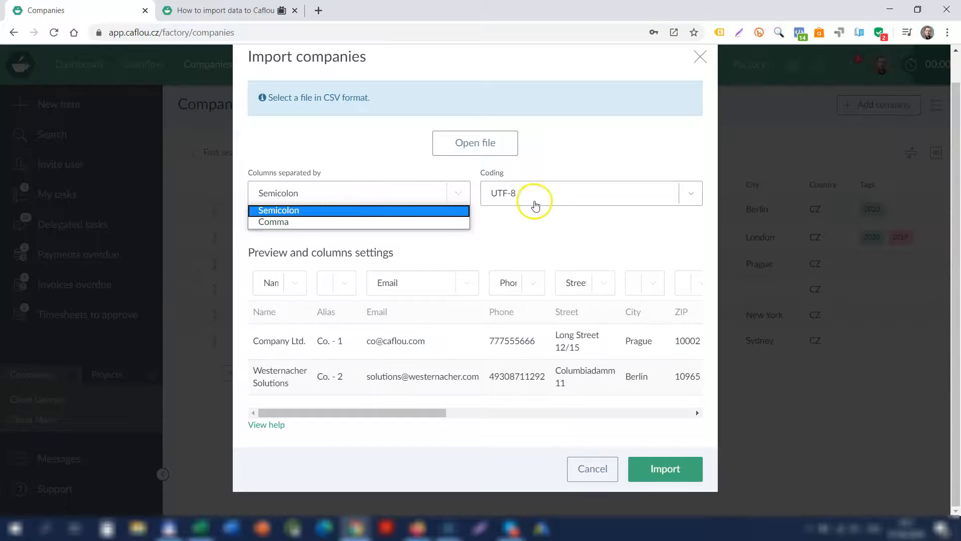
pyautogui.click(517, 198)
pyautogui.click(401, 173)
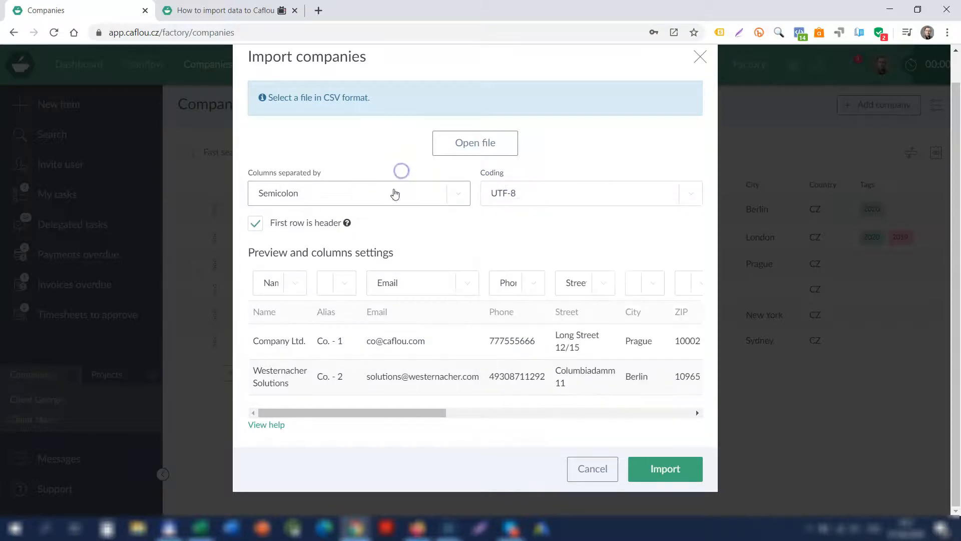
# - Import the companies from the loaded CSV file with the current column mapping, and close the import dialog
pyautogui.moveTo(386, 414); pyautogui.dragTo(341, 423)
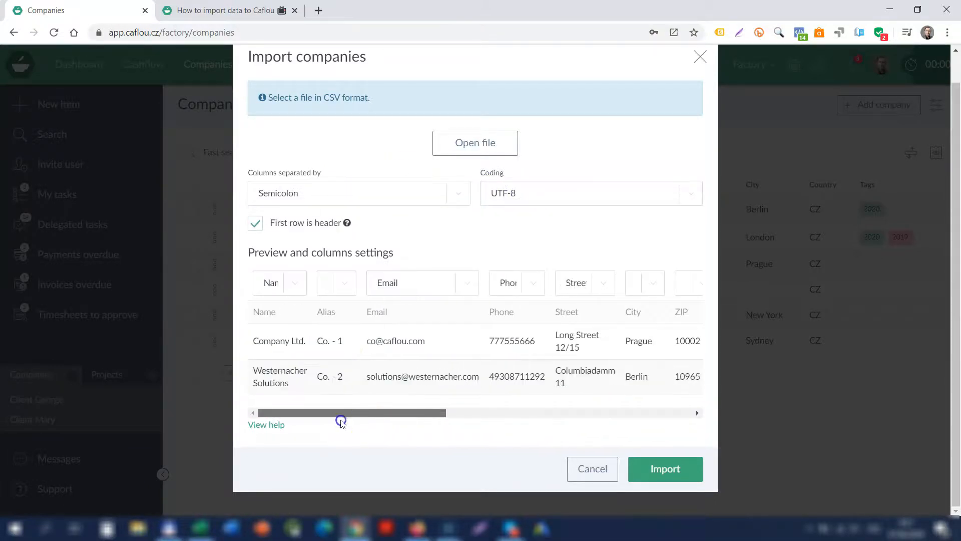
pyautogui.click(670, 473)
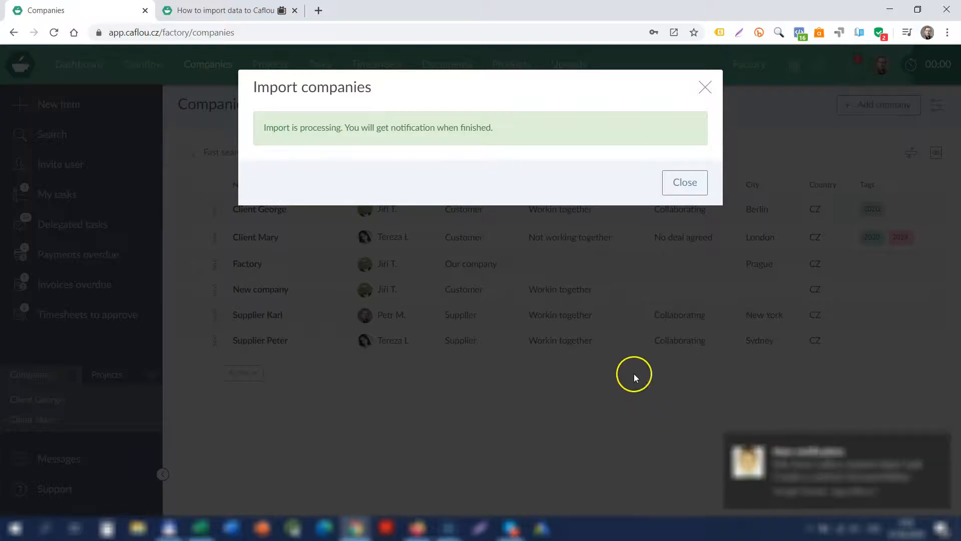
pyautogui.click(704, 93)
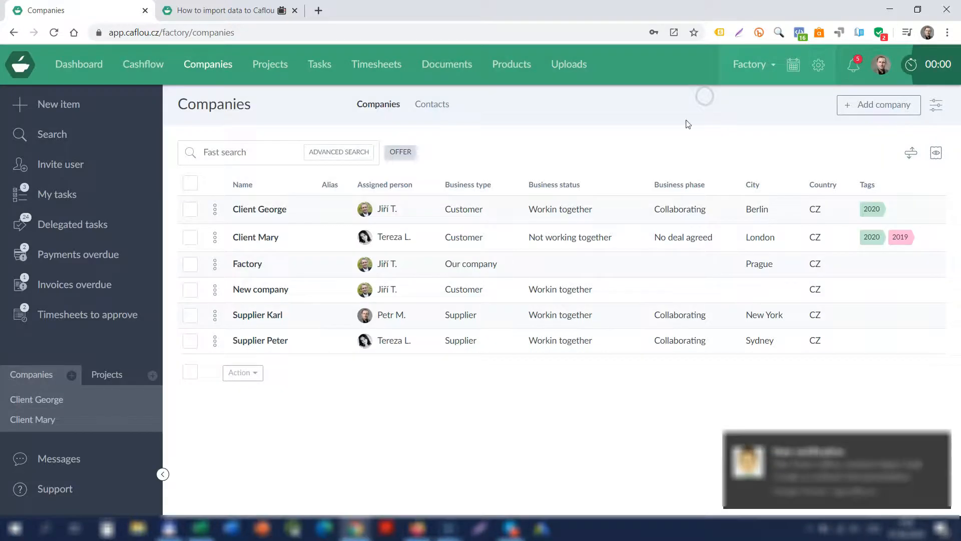
# - View the companies import report from the notifications, and close the report
pyautogui.click(855, 69)
pyautogui.click(712, 120)
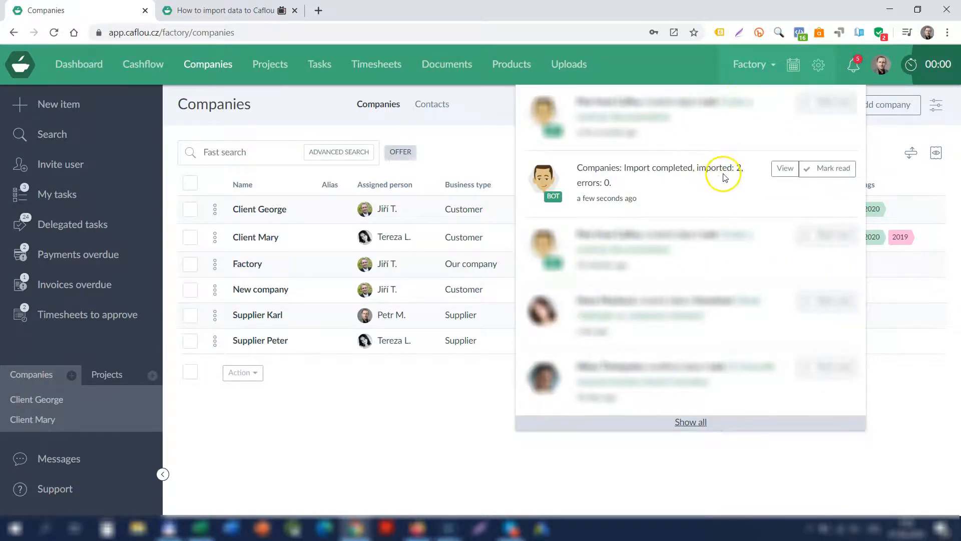
pyautogui.click(778, 173)
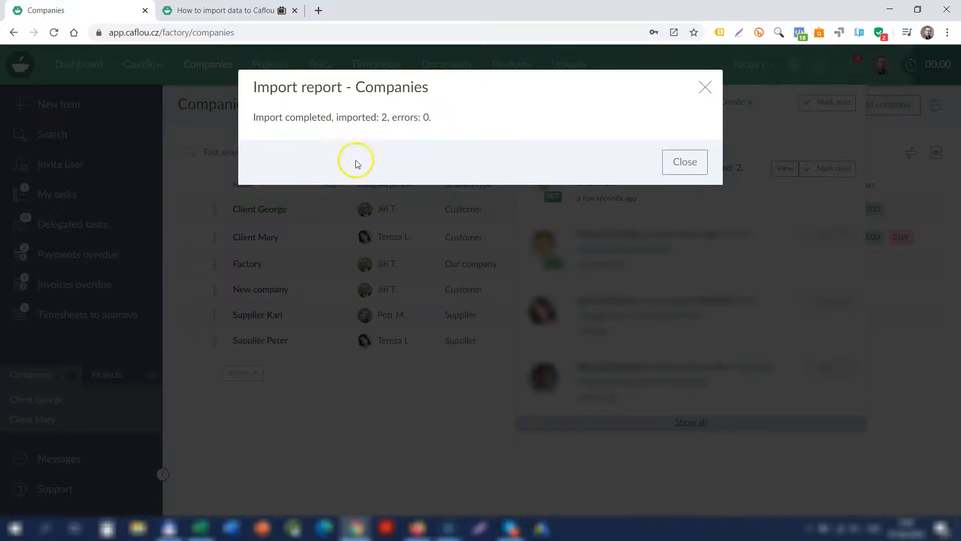
pyautogui.click(703, 87)
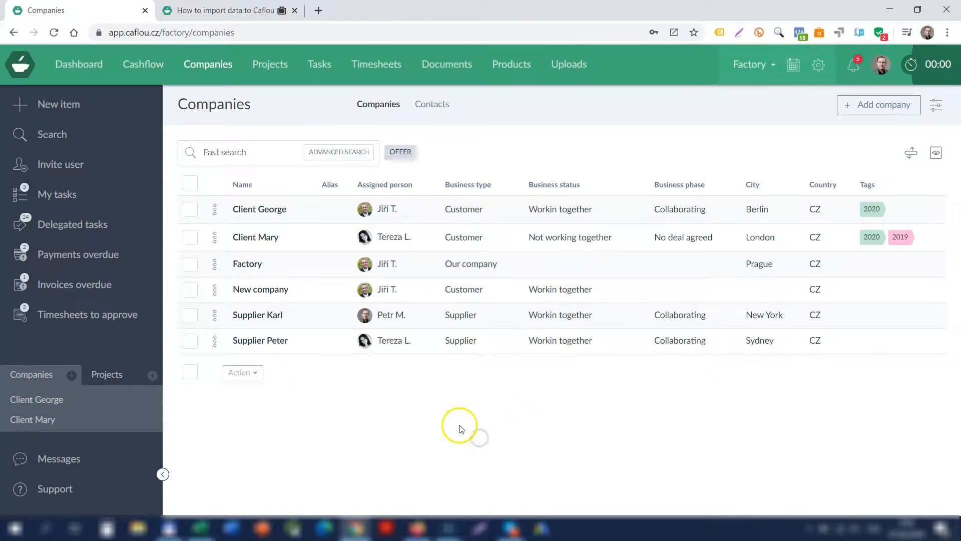
# - Reload the companies page to refresh the list with the imported companies
pyautogui.click(54, 33)
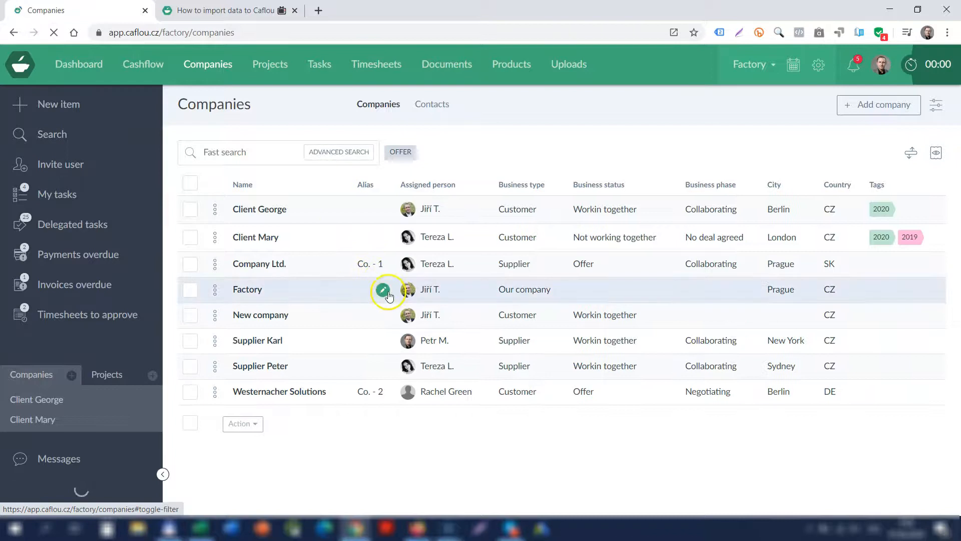
pyautogui.click(396, 156)
pyautogui.click(359, 158)
pyautogui.click(400, 153)
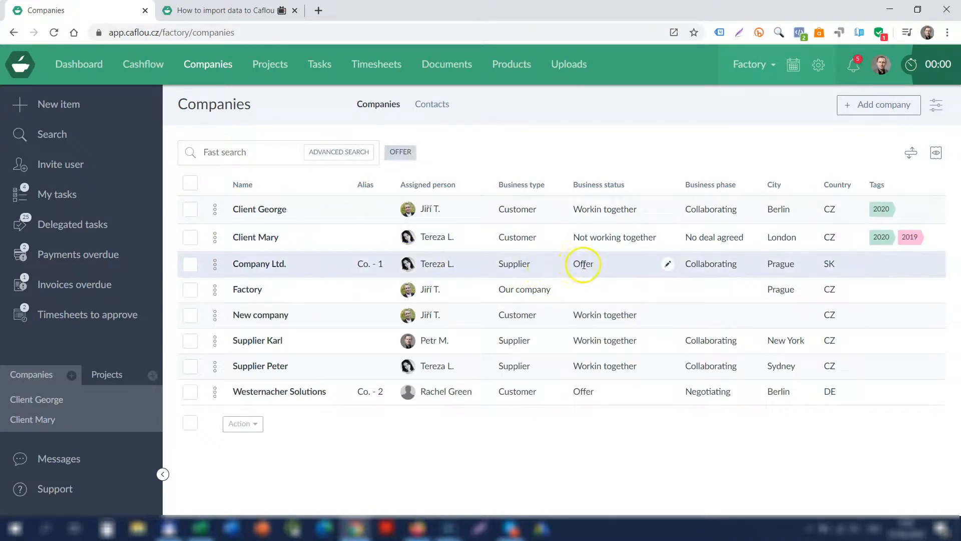
# - Filter the companies list by business status Offer using the advanced search, and collapse the filter form
pyautogui.click(341, 153)
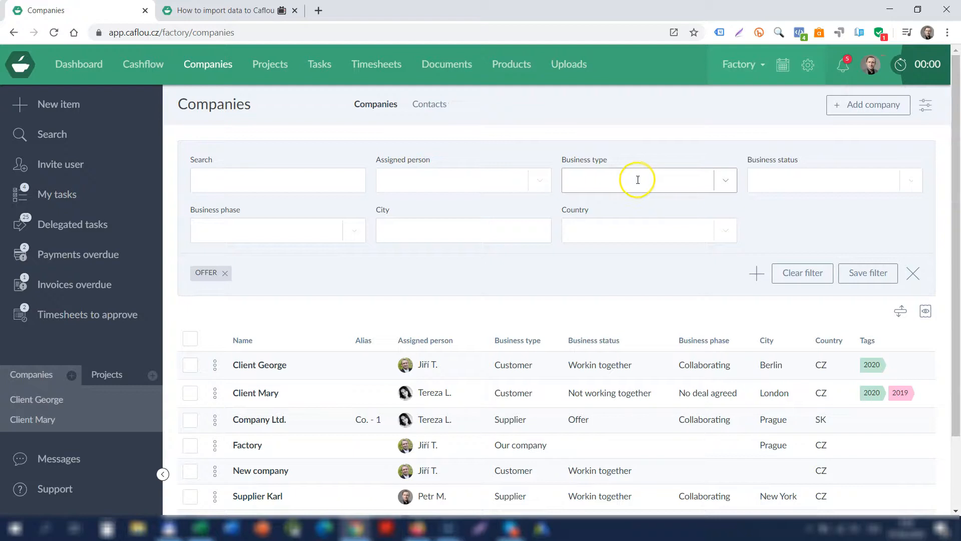
pyautogui.click(634, 179)
pyautogui.click(768, 176)
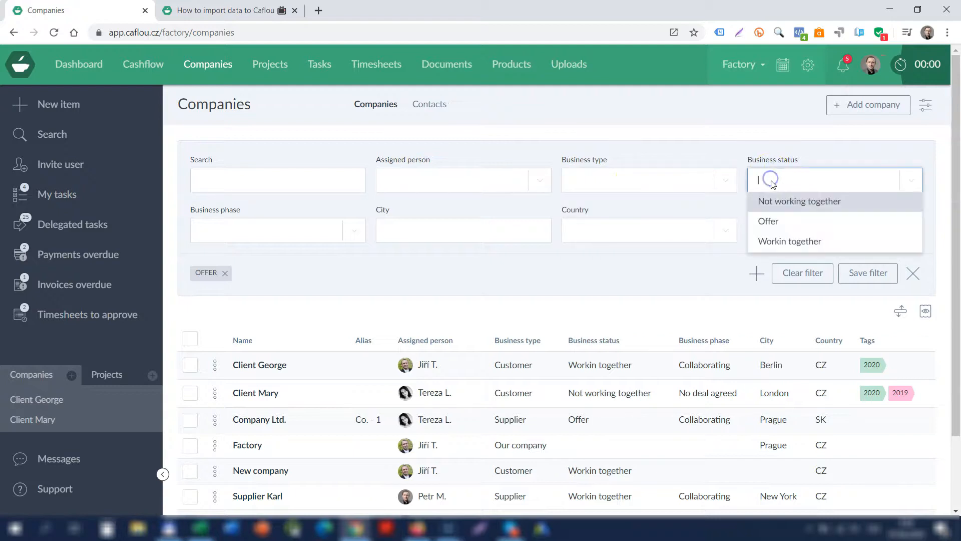
pyautogui.click(775, 223)
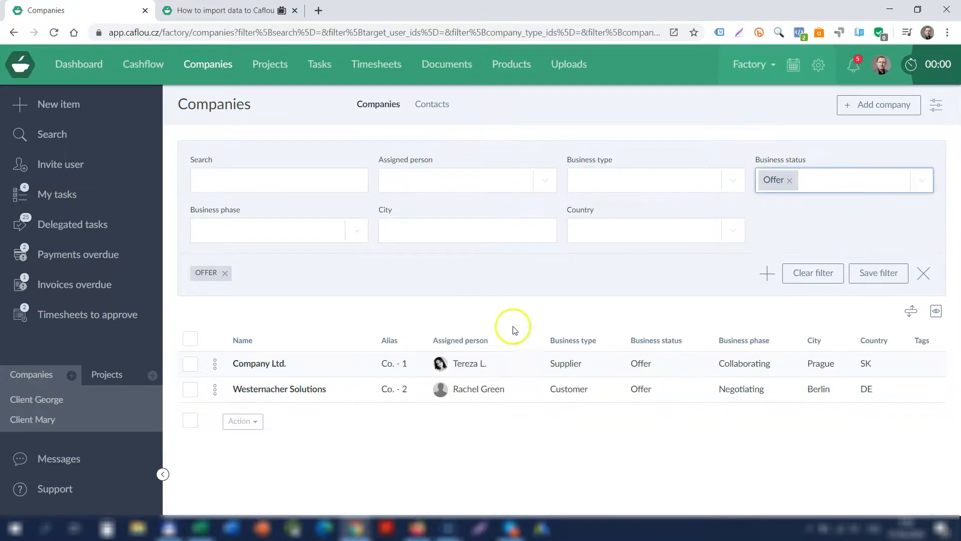
pyautogui.click(923, 273)
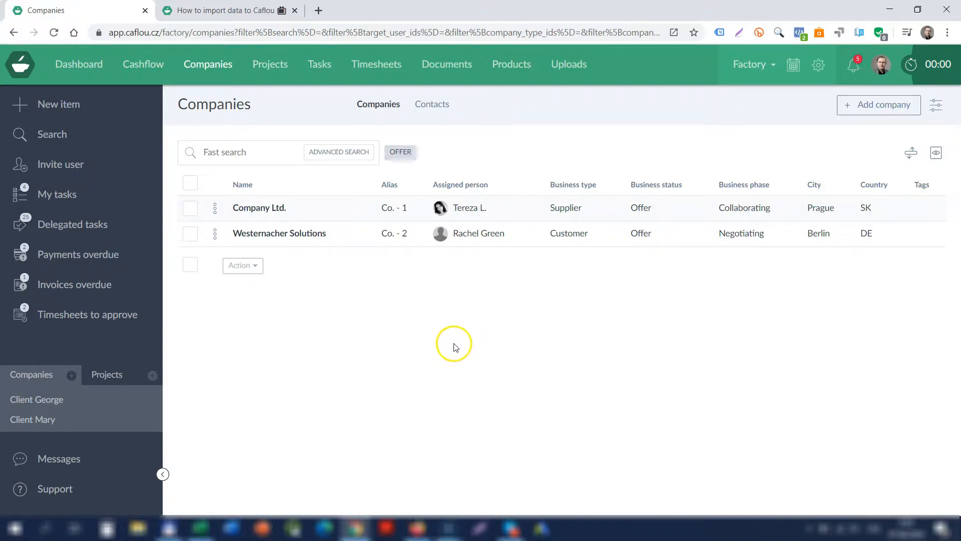
# - Switch to the companies sheet in Excel and check the CSV (Comma delimited) file type for saving, without saving
pyautogui.hotkey('alt', 'Tab')
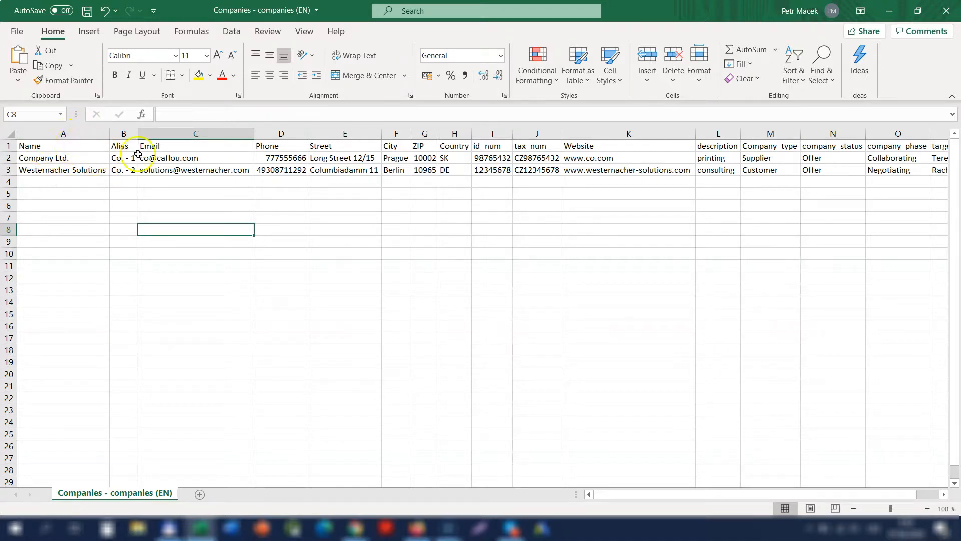
pyautogui.click(16, 32)
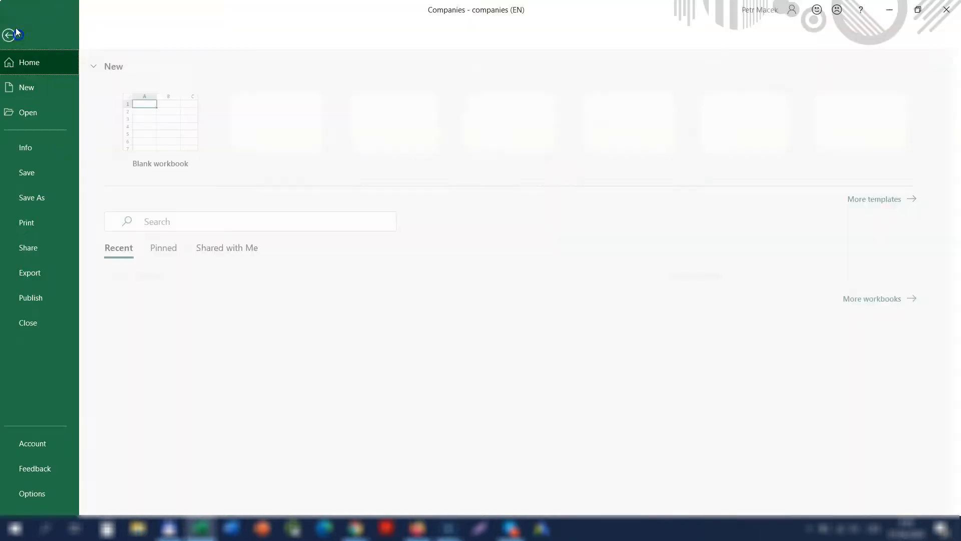
pyautogui.click(45, 199)
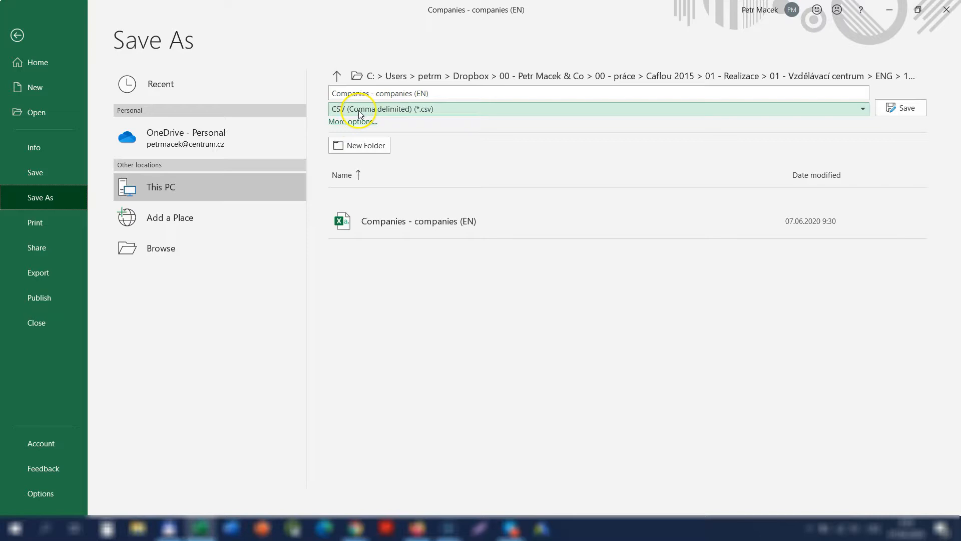
pyautogui.press('Escape')
# - Switch back to Caflou in Chrome and review the companies import option and the import notification
pyautogui.hotkey('alt', 'Tab')
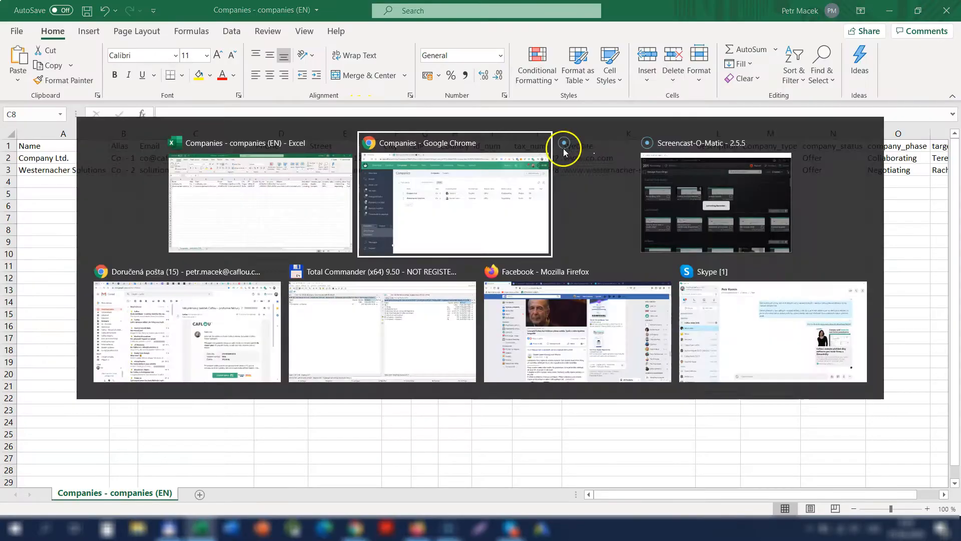
pyautogui.click(913, 160)
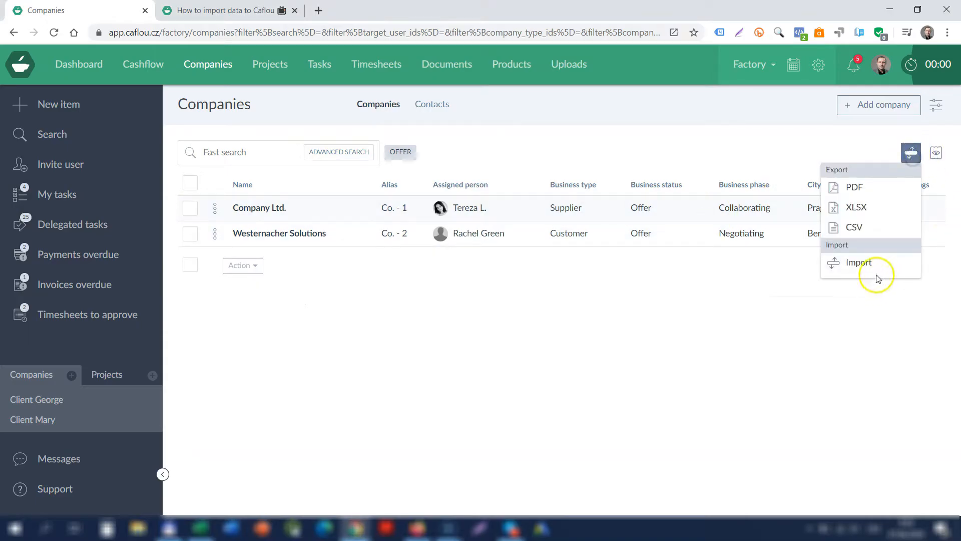
pyautogui.click(868, 268)
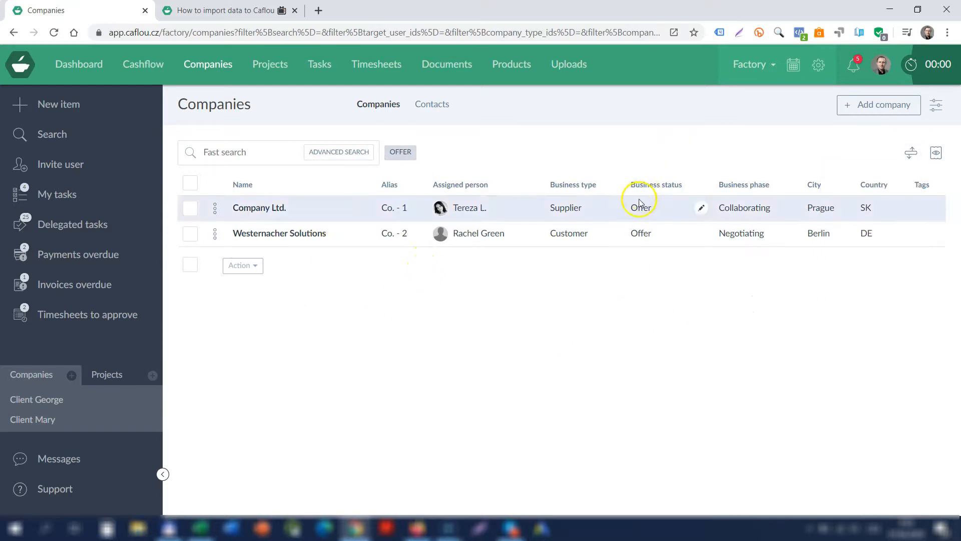
pyautogui.click(853, 64)
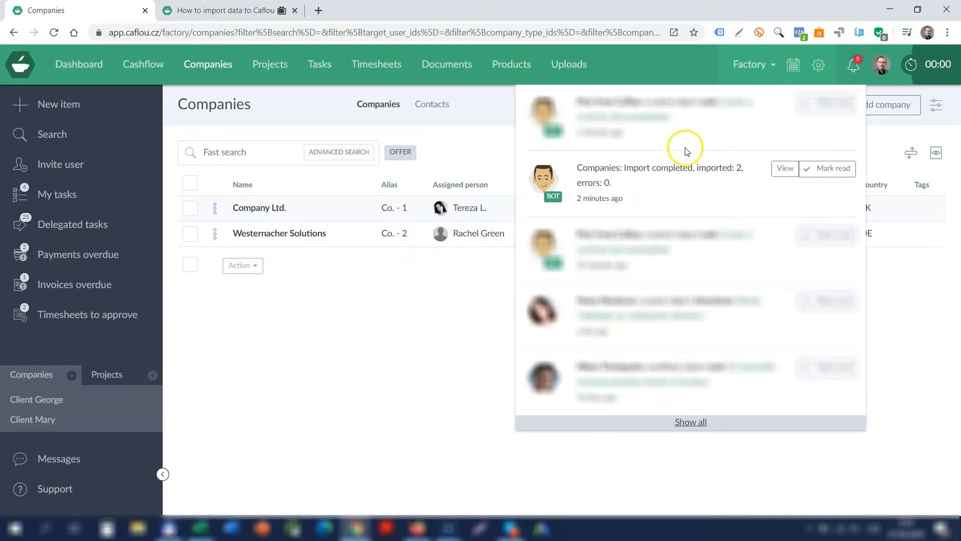
pyautogui.click(425, 304)
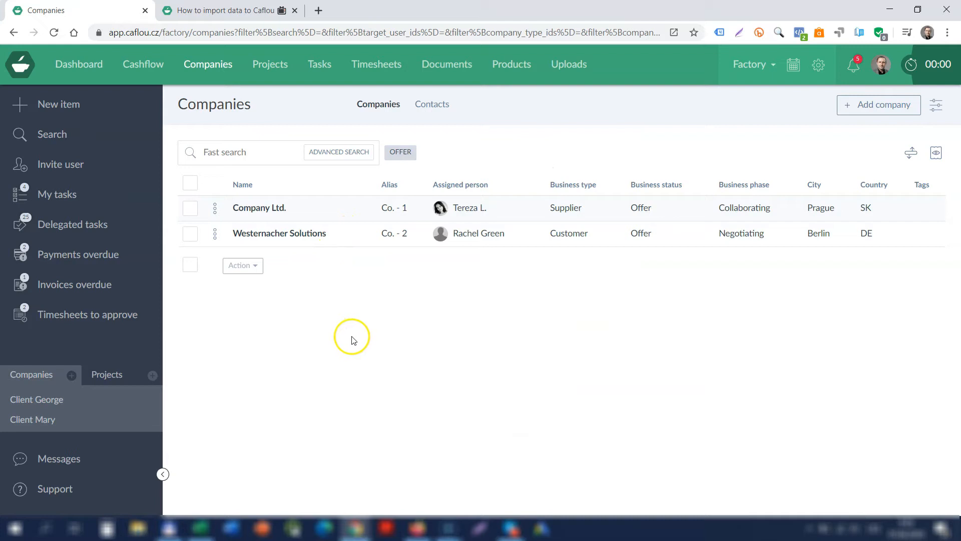
# - Open the "How to import data to Caflou" article and examine its list of import file templates
pyautogui.click(201, 11)
pyautogui.scroll(5, 350, 256)
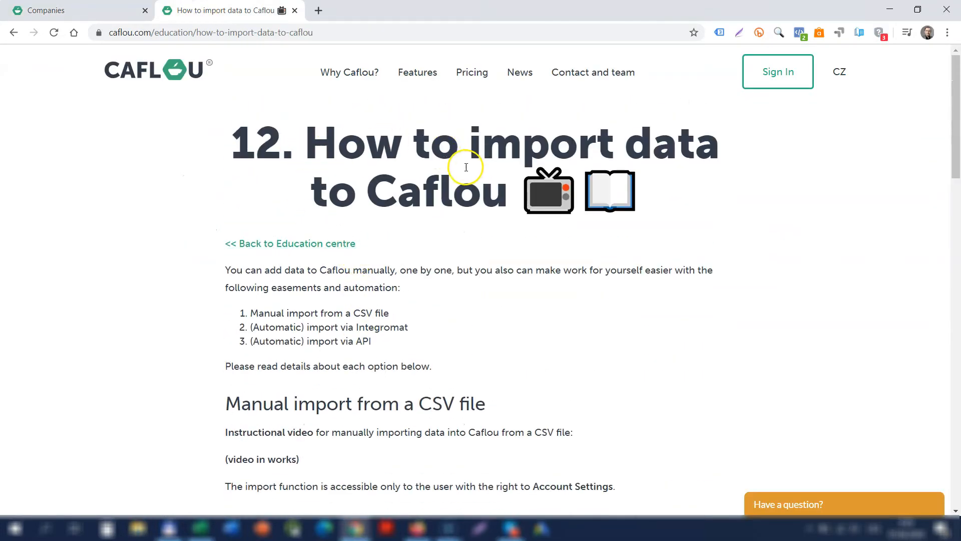
pyautogui.scroll(-7, 466, 167)
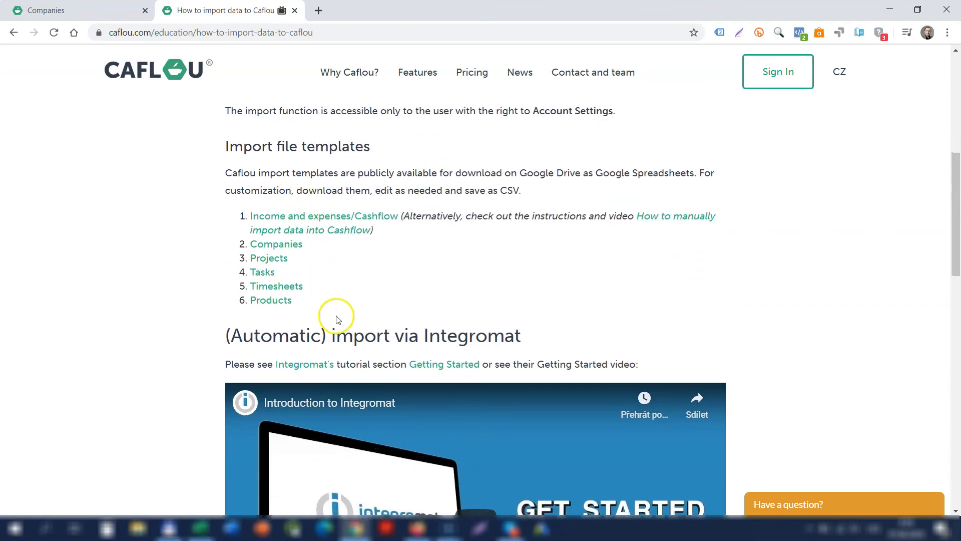